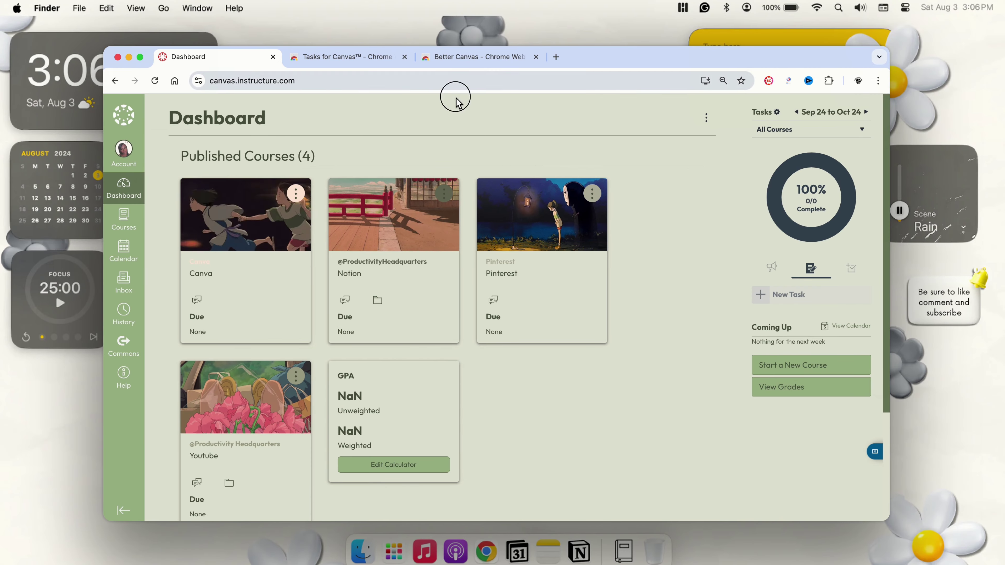
# - View the Chrome Web Store pages for Tasks for Canvas and Better Canvas, and return to the Canvas dashboard
pyautogui.click(386, 66)
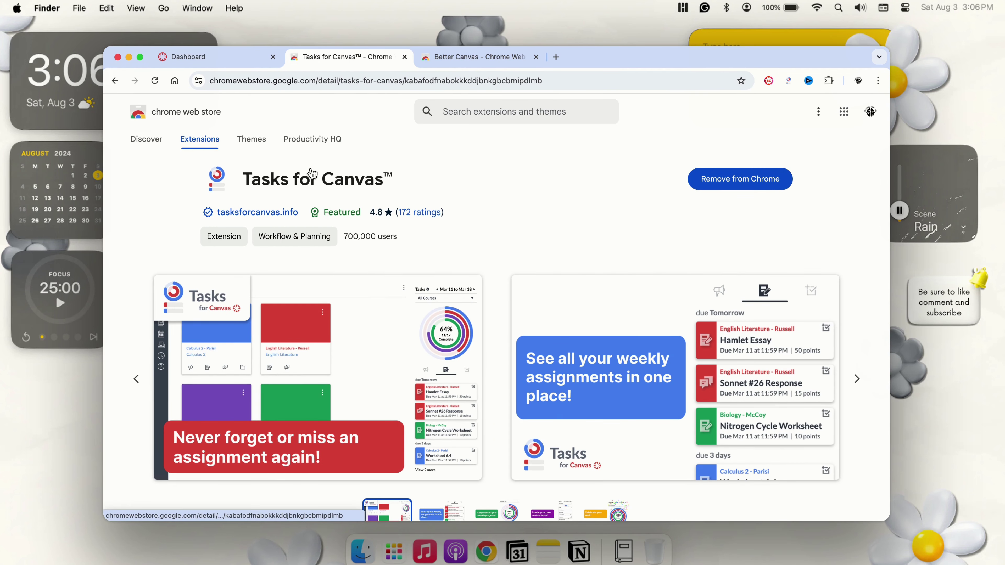
pyautogui.click(473, 63)
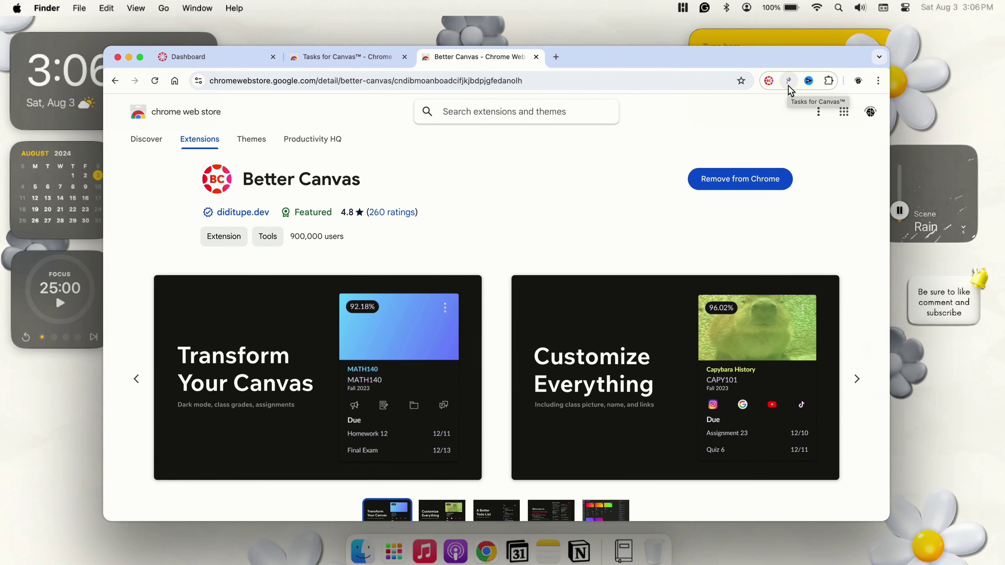
pyautogui.click(243, 65)
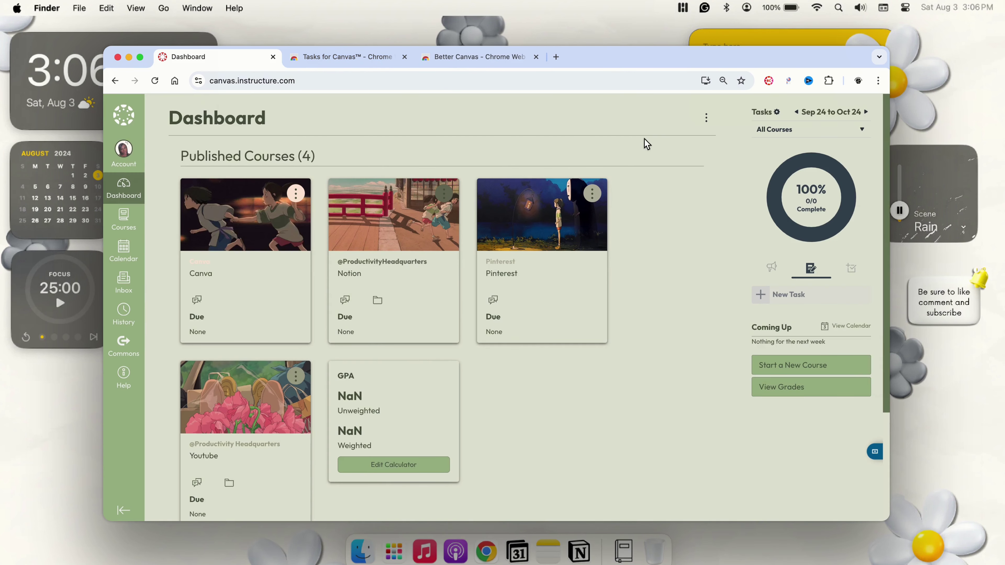
# - Open the Better Canvas extension and examine its Canvas URL field, dashboard toggles and additional options
pyautogui.click(768, 81)
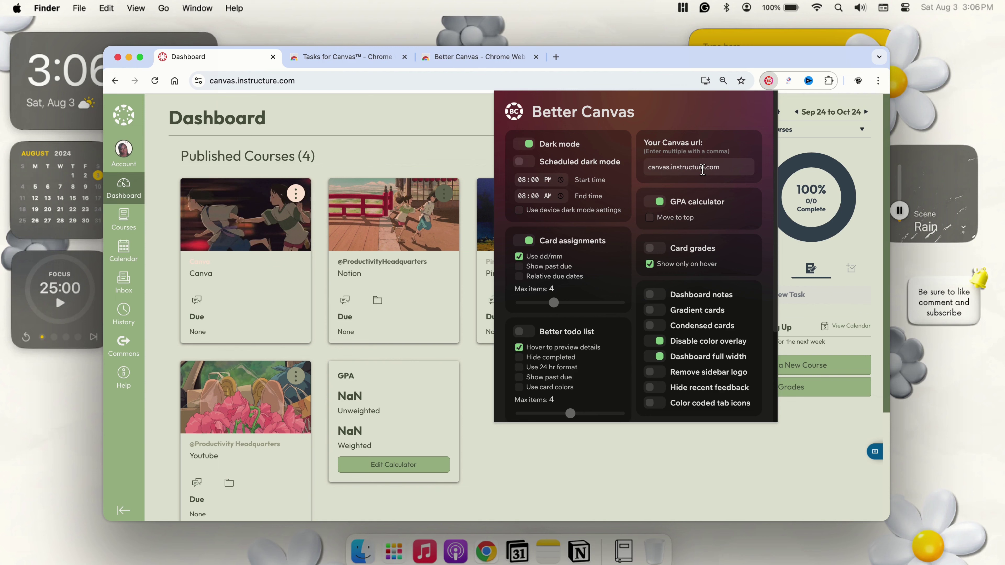
pyautogui.click(464, 80)
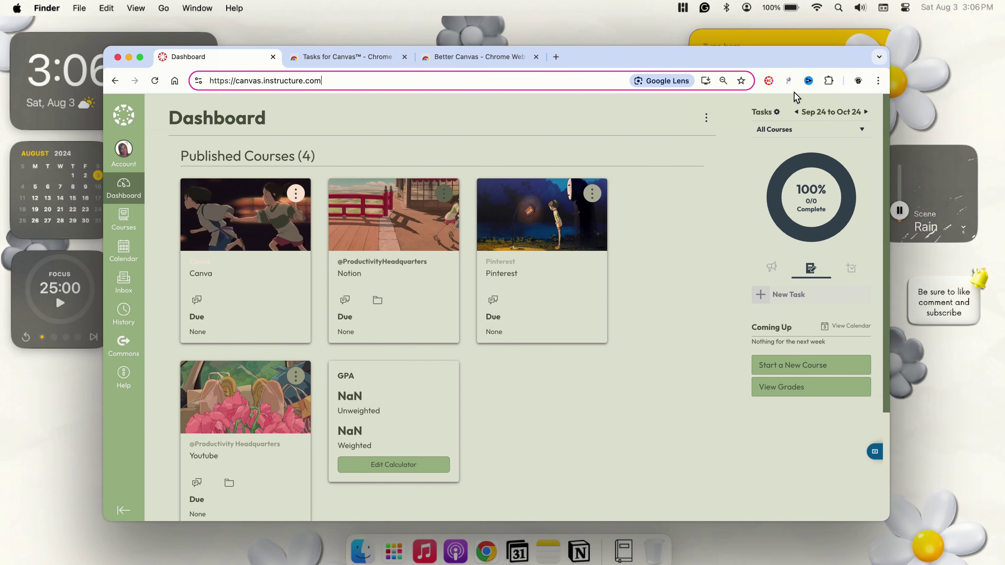
pyautogui.click(769, 81)
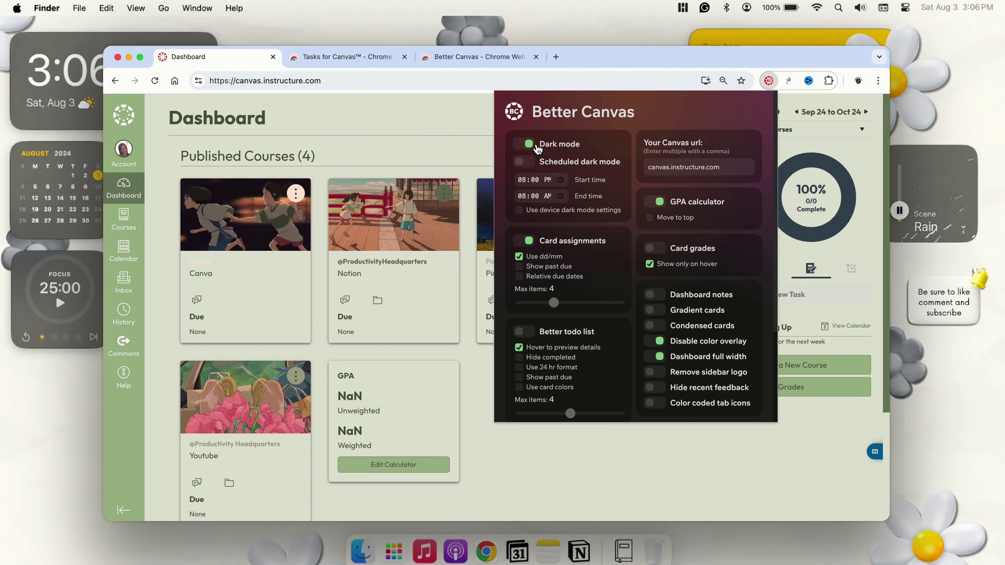
pyautogui.scroll(-3, 552, 180)
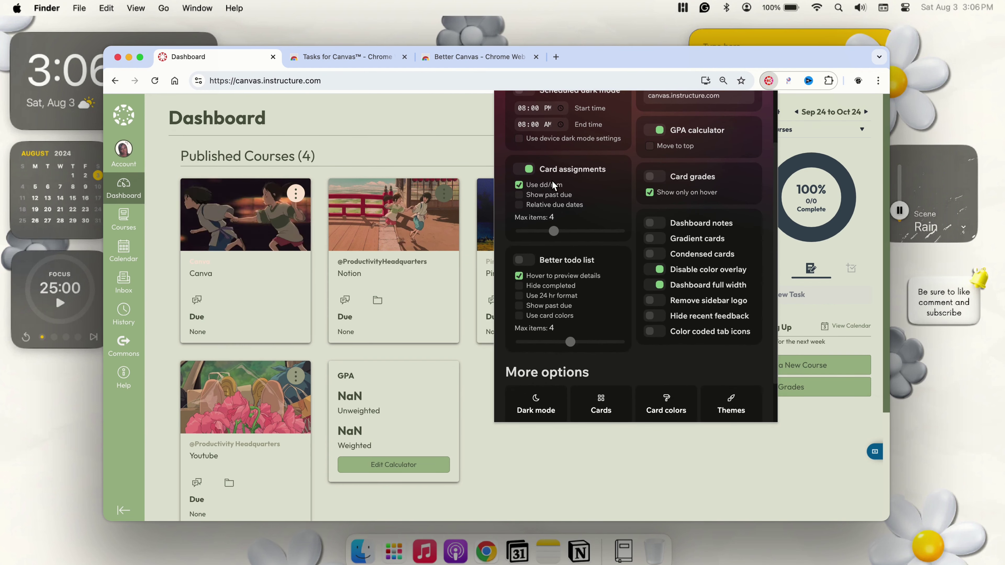
pyautogui.scroll(-2, 554, 186)
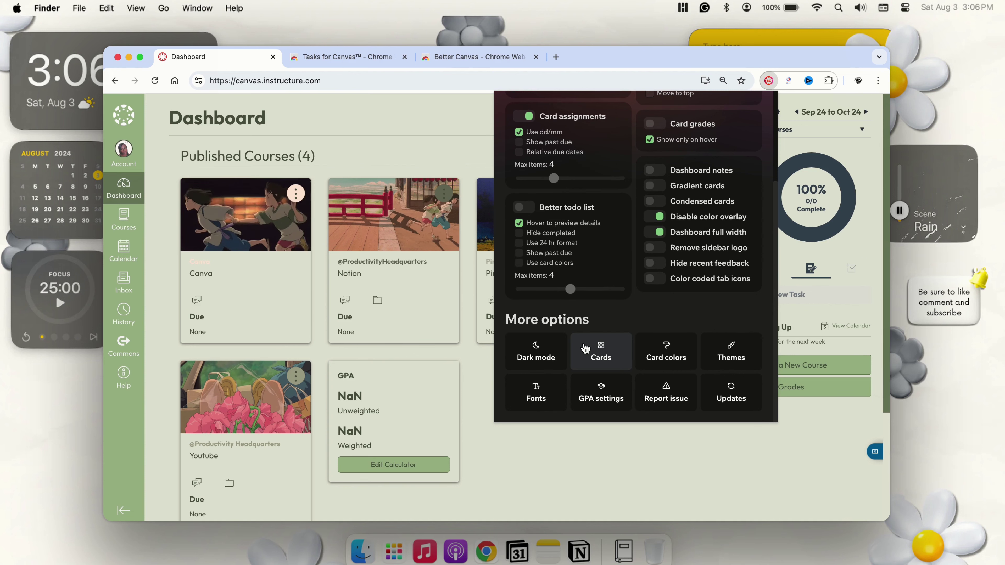
pyautogui.scroll(5, 600, 277)
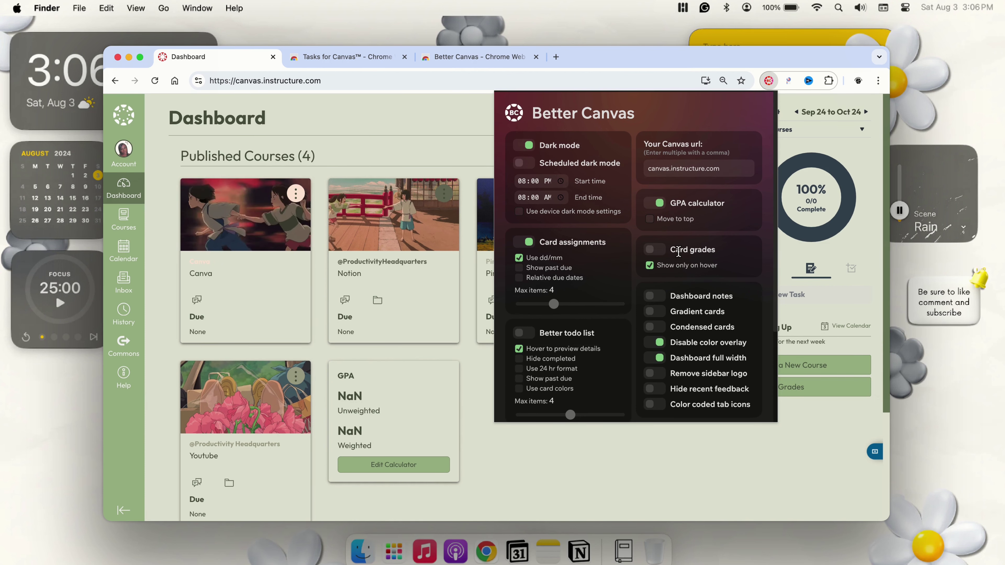
# - Turn on Dashboard notes in Better Canvas and try the Gradient cards and Condensed cards options, leaving both off
pyautogui.scroll(-3, 678, 251)
pyautogui.click(652, 256)
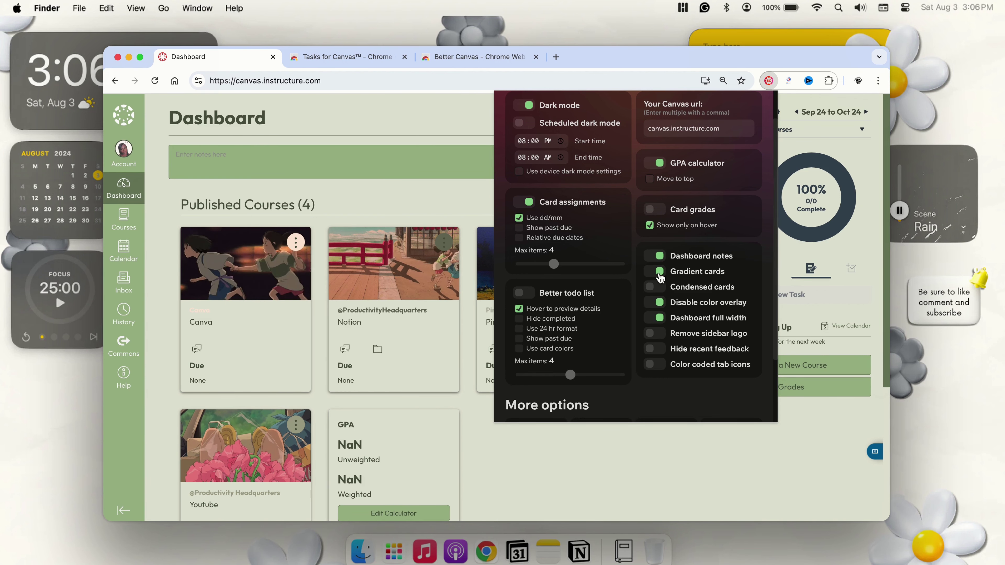
pyautogui.click(658, 287)
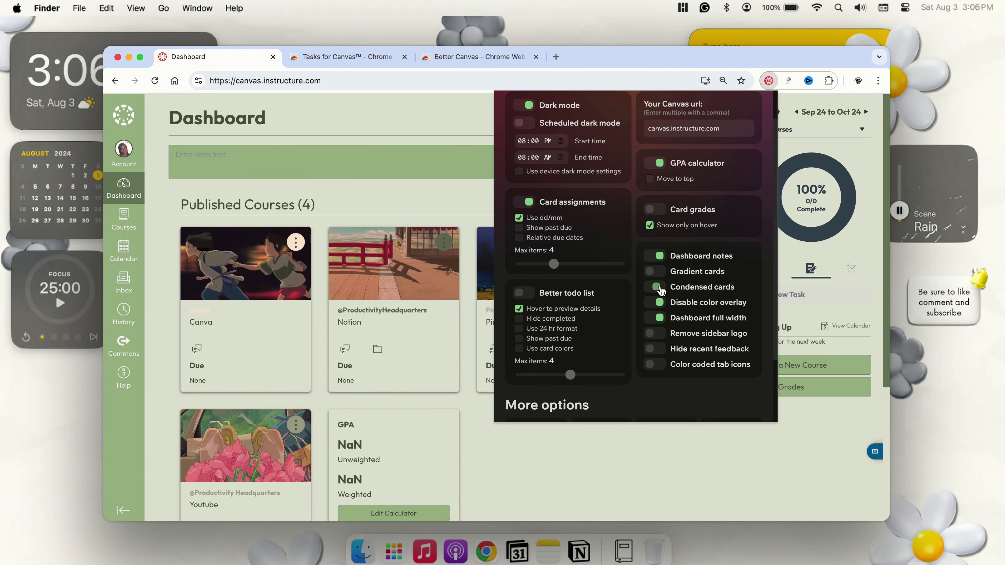
pyautogui.click(659, 288)
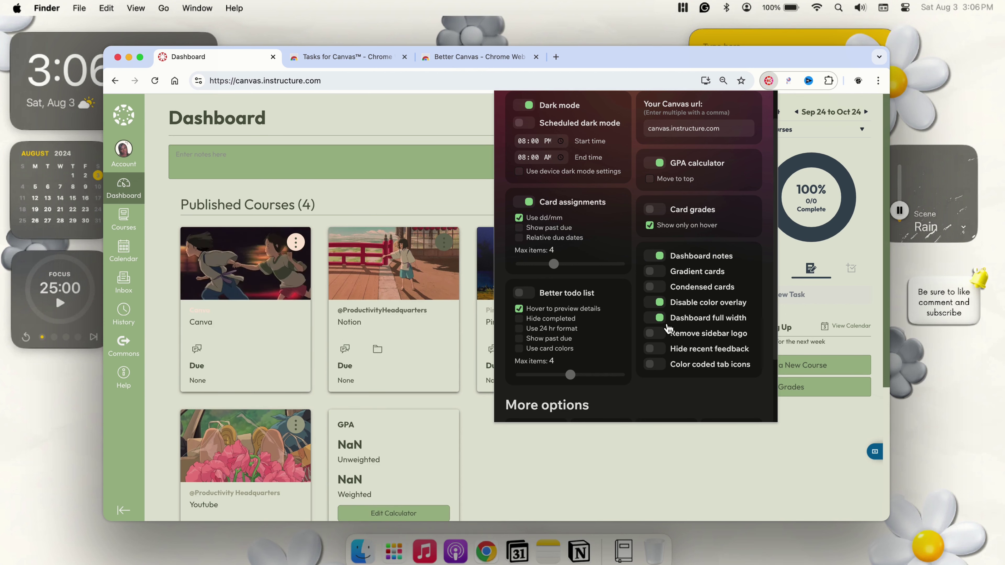
# - Try removing the Canvas sidebar logo and restore it
pyautogui.scroll(1, 668, 336)
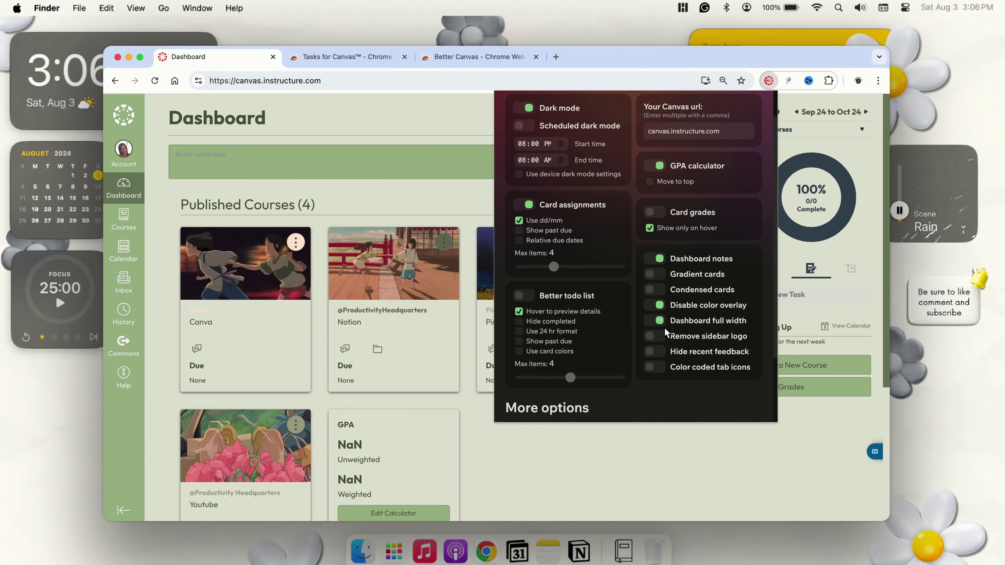
pyautogui.click(659, 337)
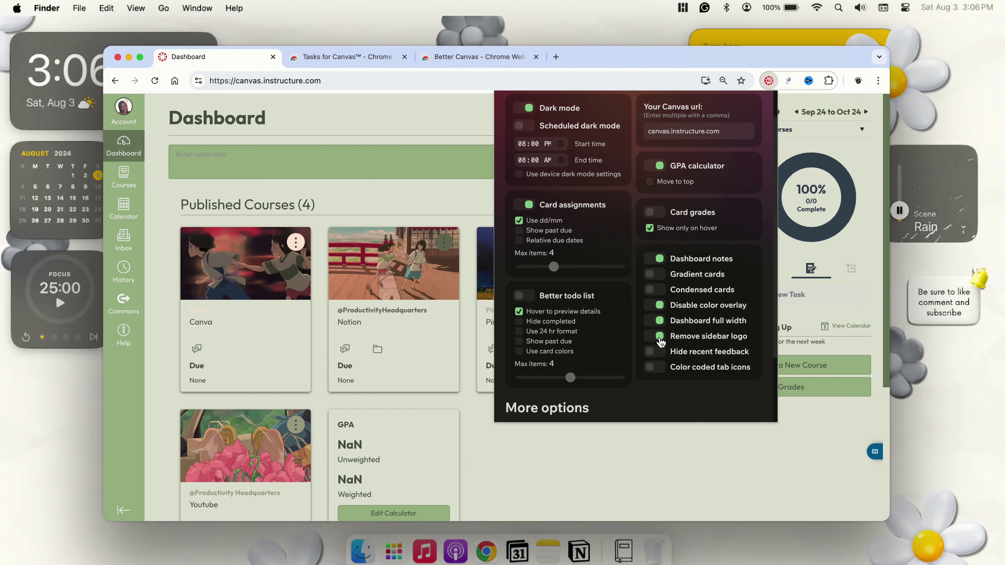
pyautogui.click(659, 336)
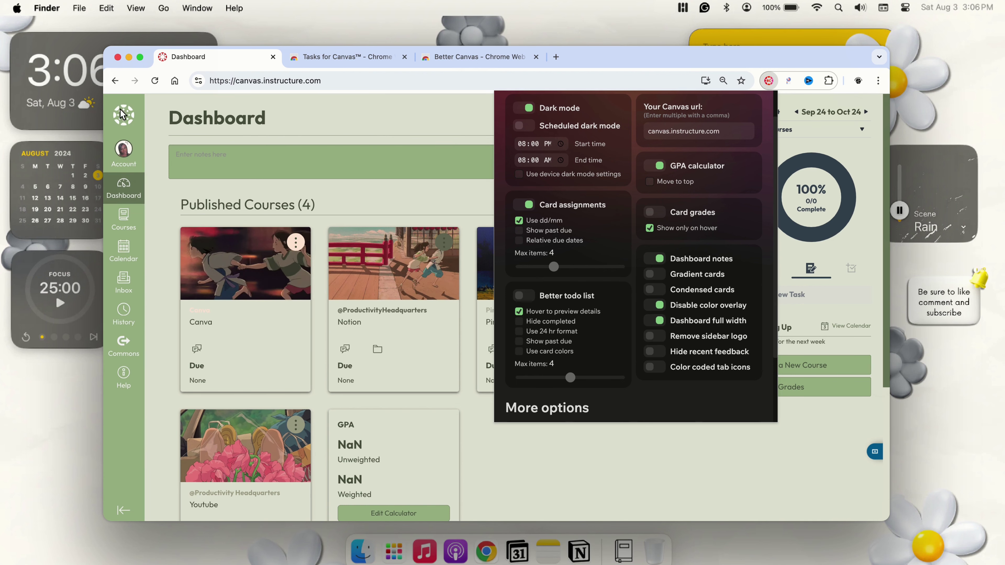
pyautogui.click(661, 337)
pyautogui.click(660, 340)
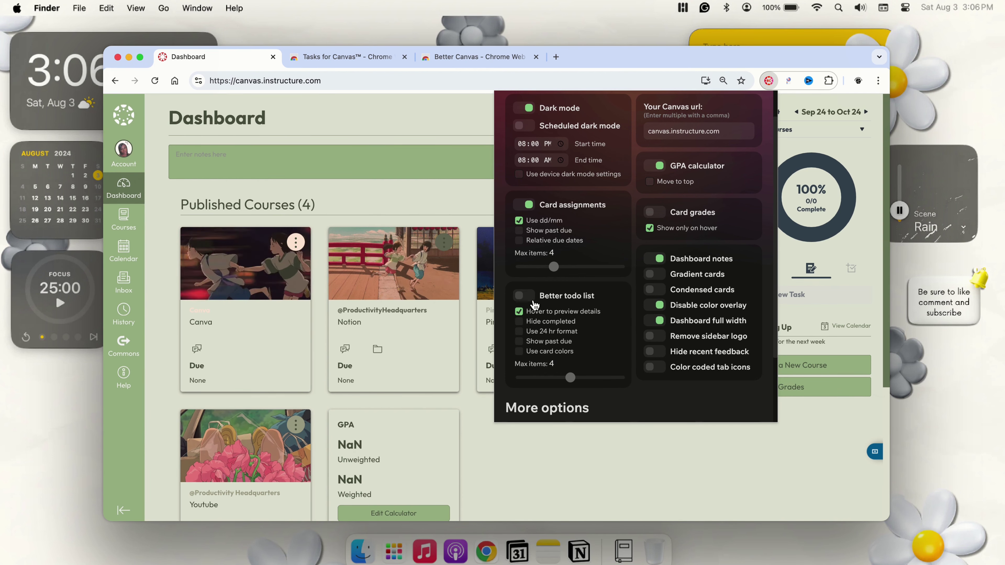
# - Open the dark mode options and try the Unicorn, Eyeball burn, Blue tint, Catppuccin and Coral presets on the dashboard
pyautogui.scroll(-3, 535, 305)
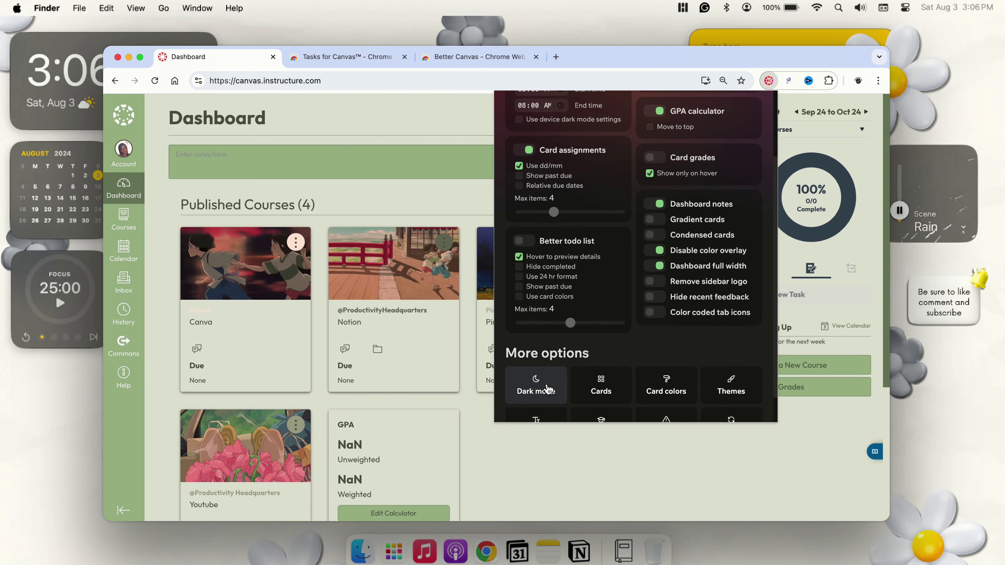
pyautogui.click(546, 387)
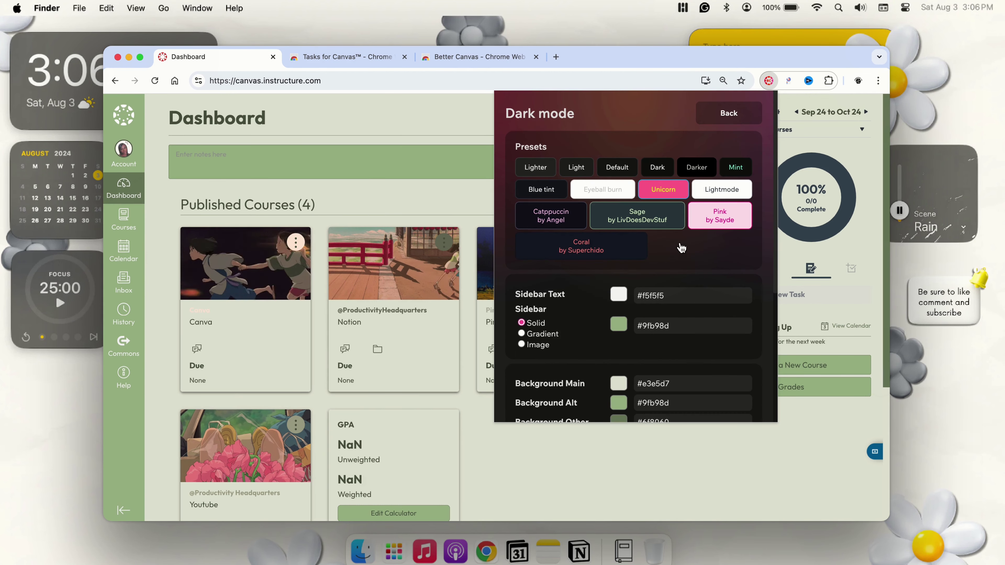
pyautogui.click(679, 197)
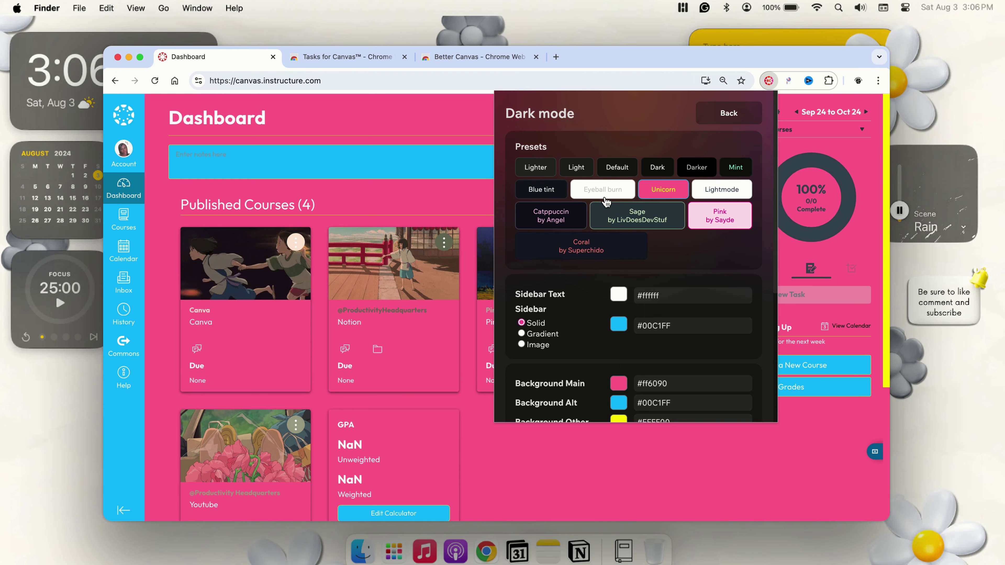
pyautogui.click(604, 191)
pyautogui.click(551, 194)
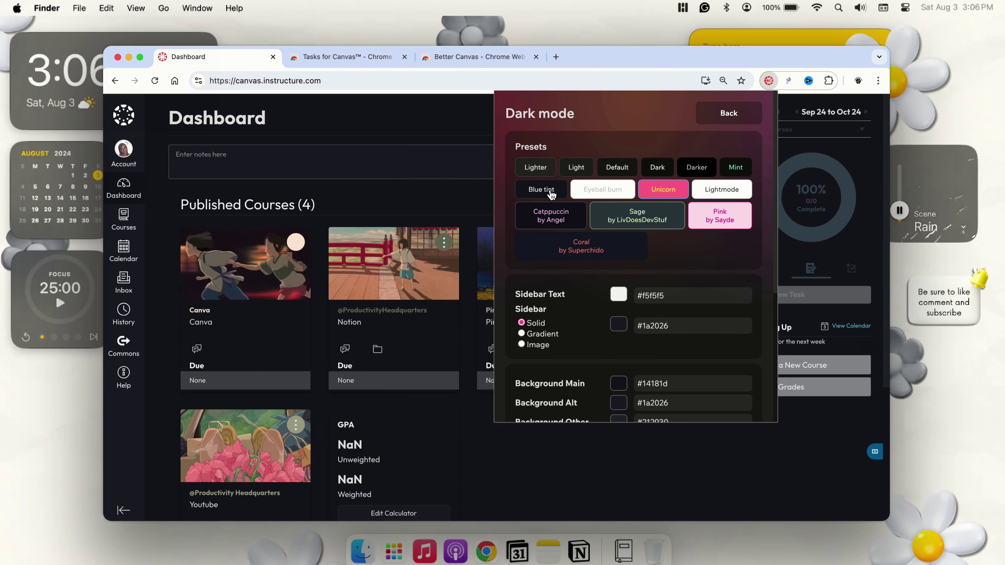
pyautogui.click(550, 219)
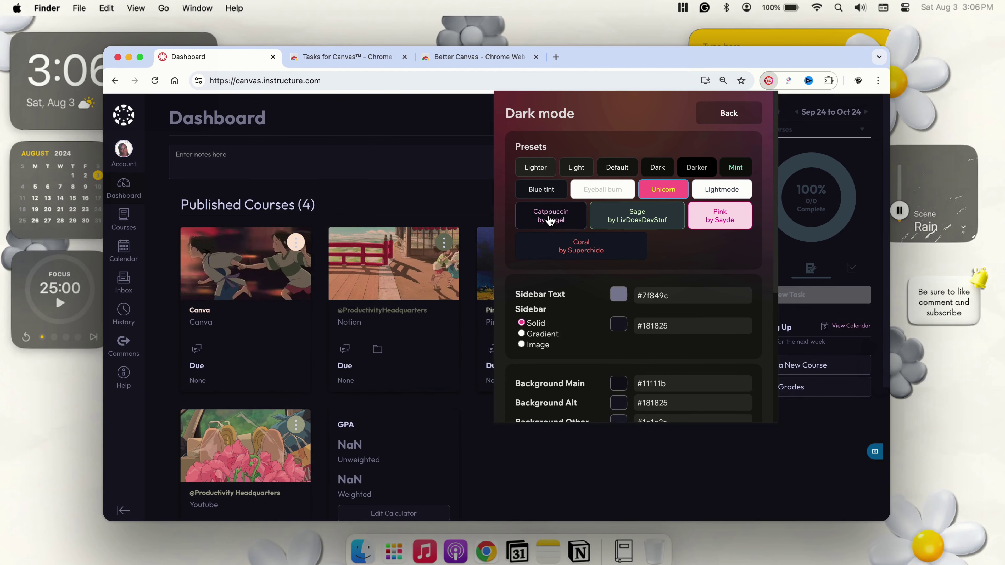
pyautogui.click(612, 239)
# - Try the Pink, Lightmode, Unicorn, Mint and Light presets, and apply the Lighter preset to the dashboard
pyautogui.click(702, 209)
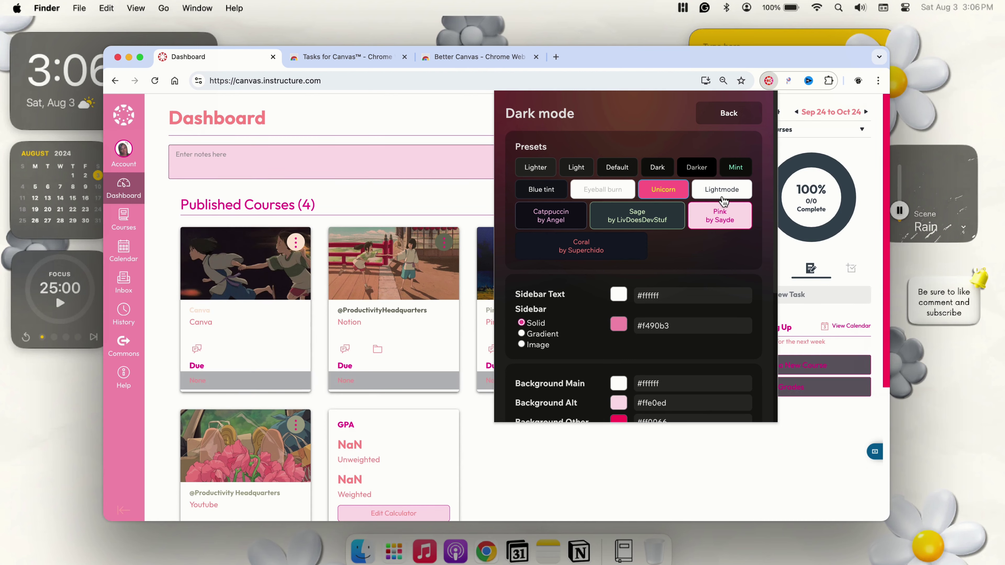
pyautogui.click(724, 196)
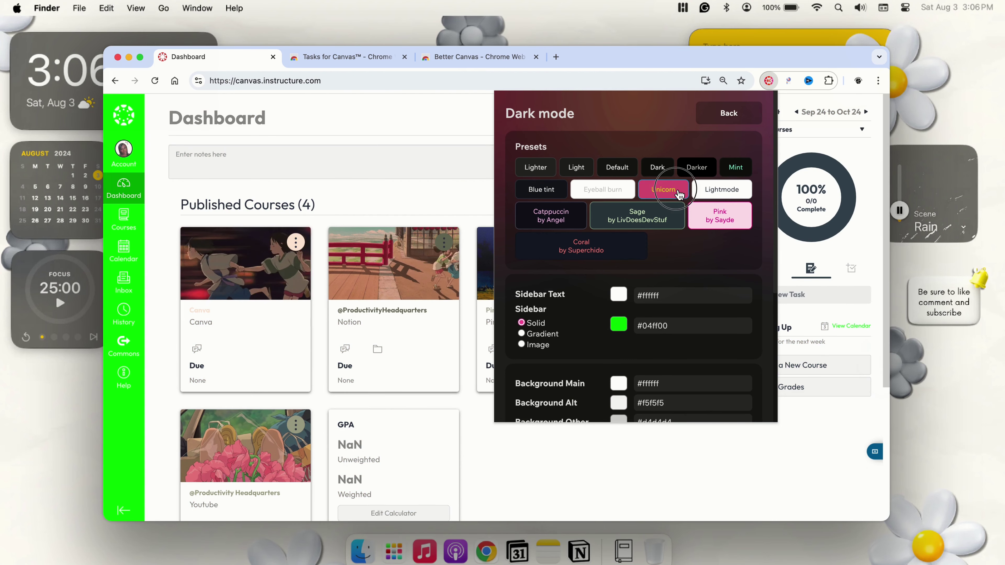
pyautogui.click(665, 192)
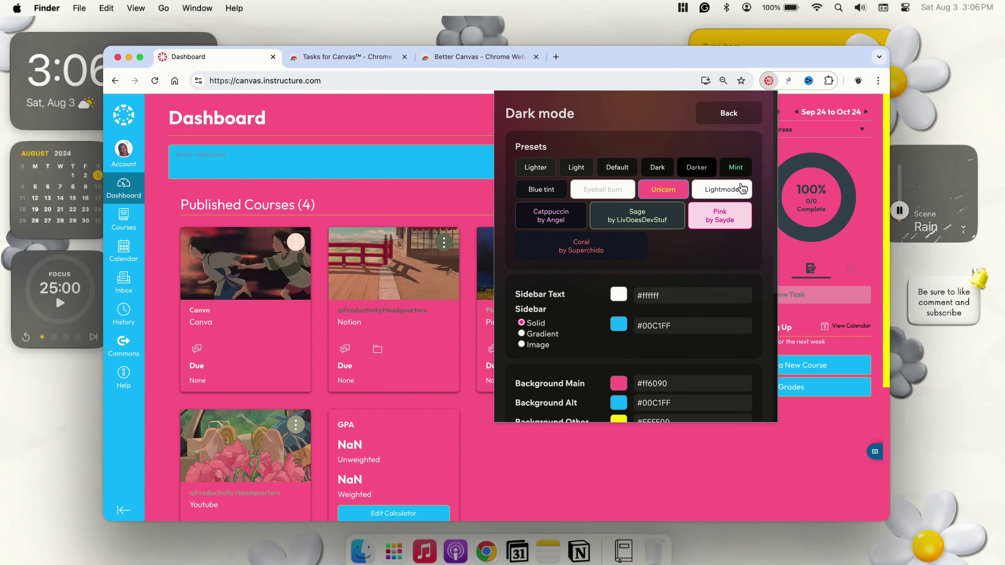
pyautogui.click(743, 165)
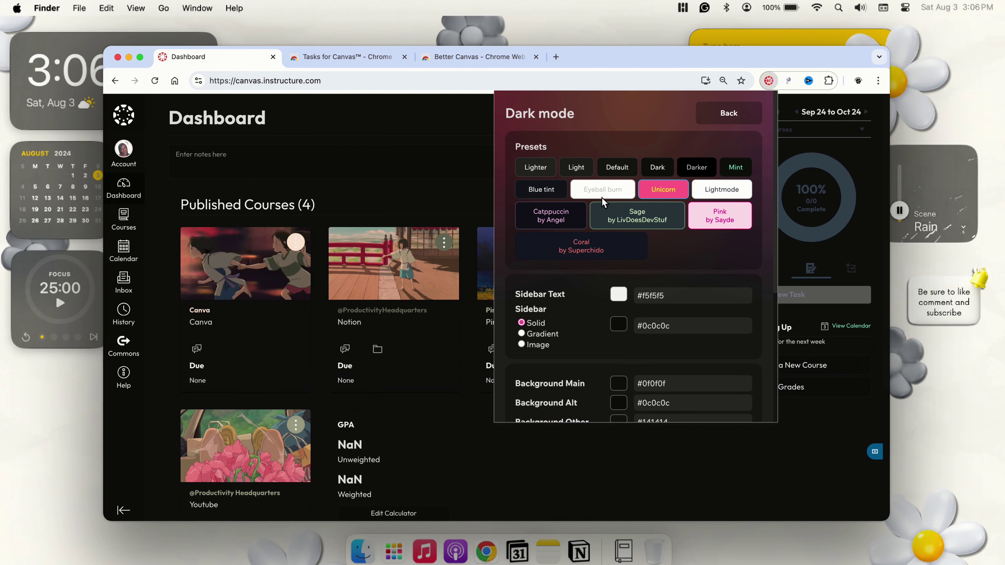
pyautogui.click(574, 170)
pyautogui.click(554, 170)
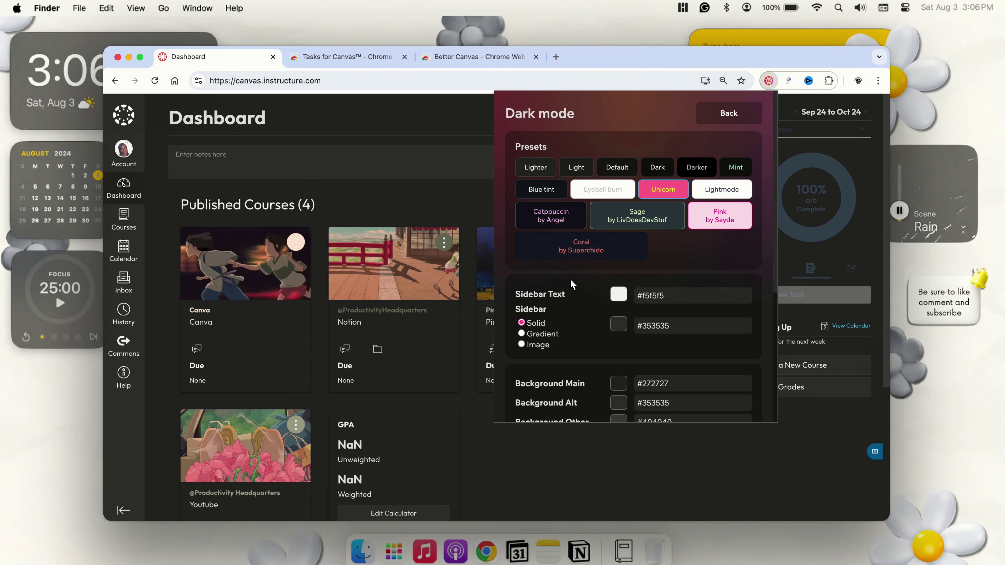
# - Open the colour picker for Background Main and sample a colour from the dashboard with the eyedropper
pyautogui.scroll(-2, 570, 279)
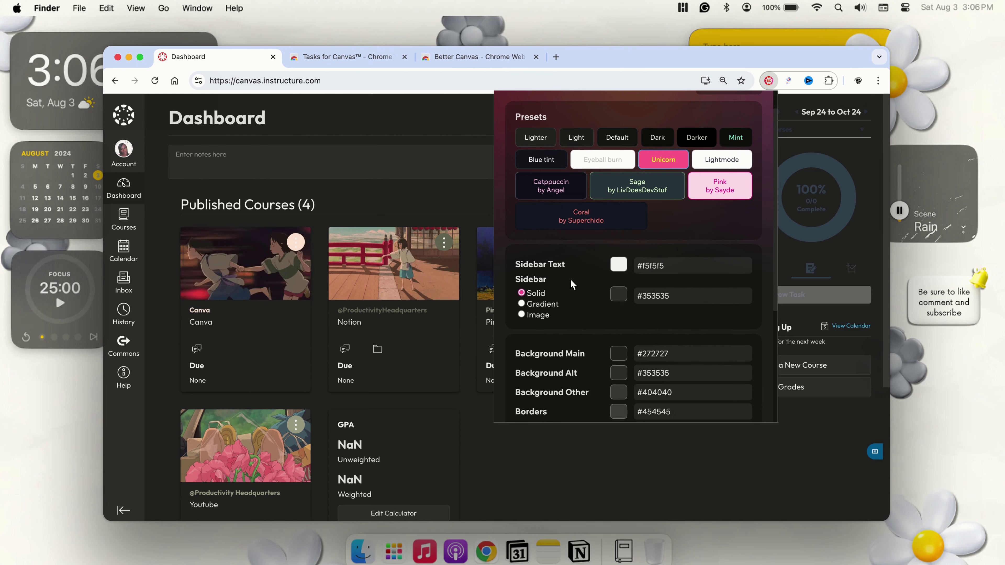
pyautogui.scroll(-6, 572, 284)
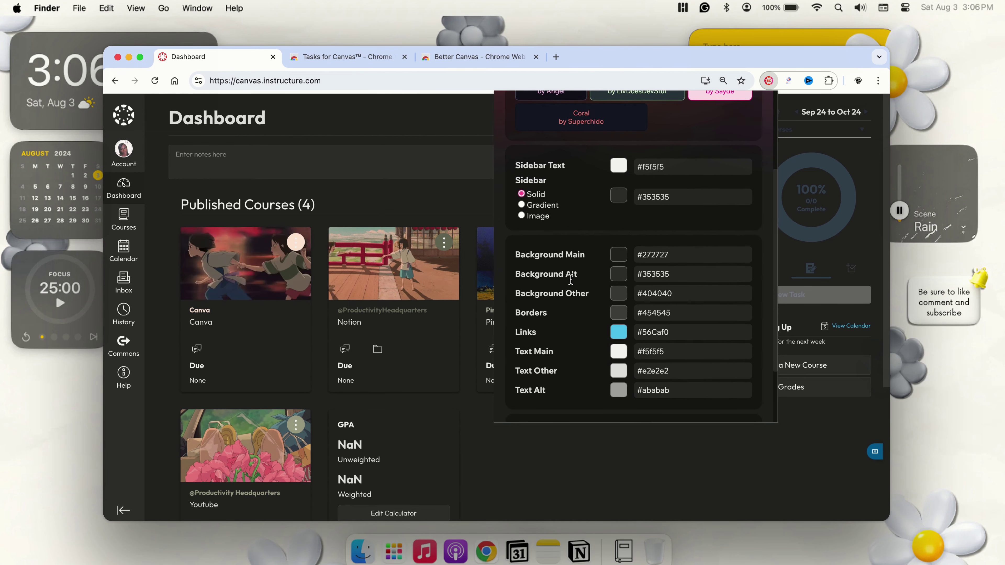
pyautogui.scroll(-2, 570, 279)
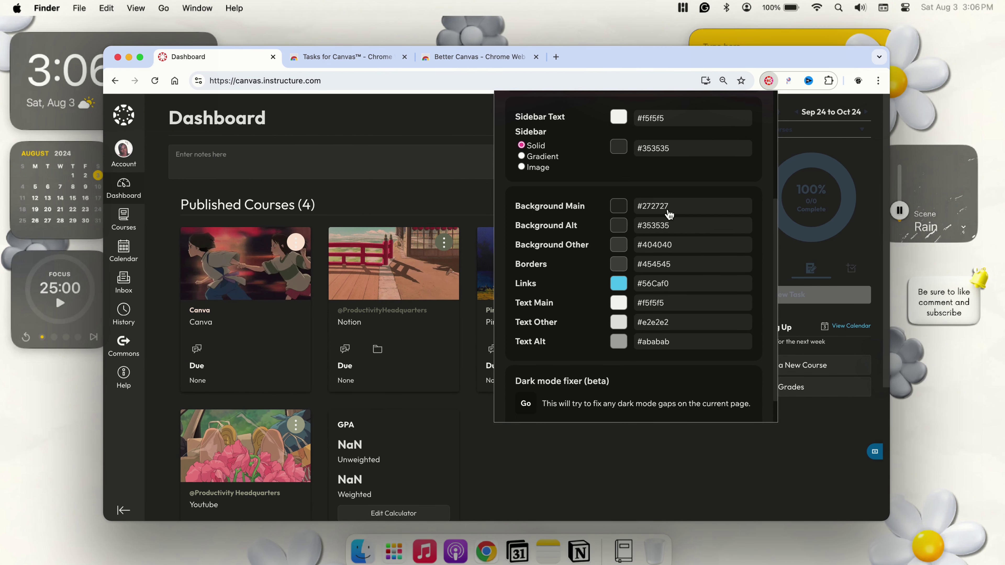
pyautogui.click(618, 206)
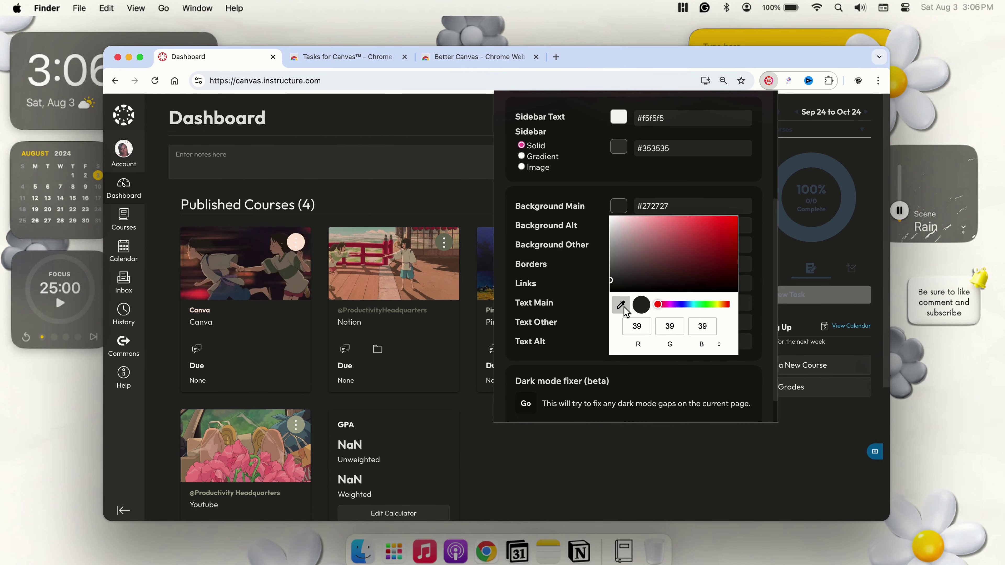
pyautogui.click(620, 305)
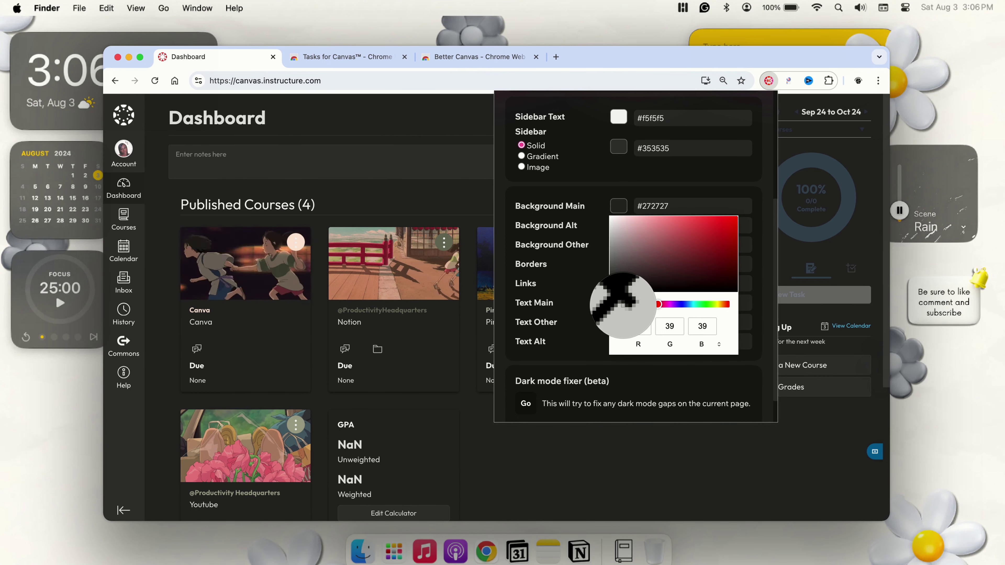
pyautogui.click(476, 289)
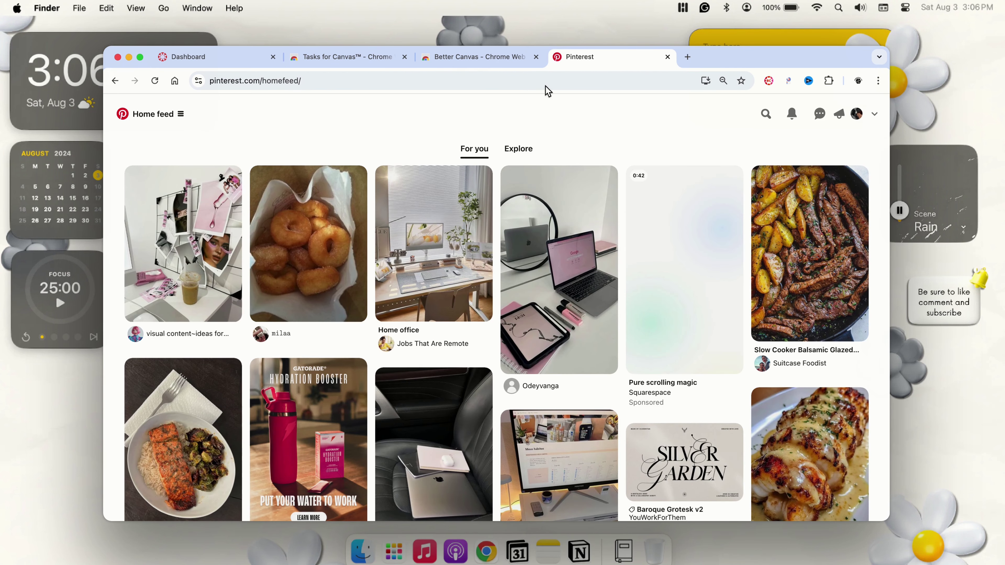
# - Search Pinterest for "pink color palette"
pyautogui.click(766, 115)
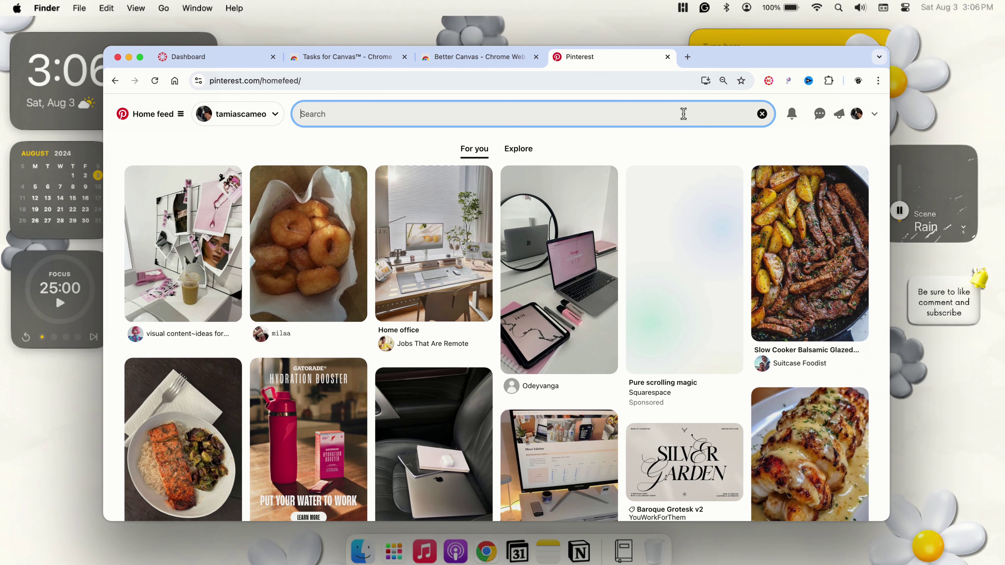
pyautogui.click(683, 113)
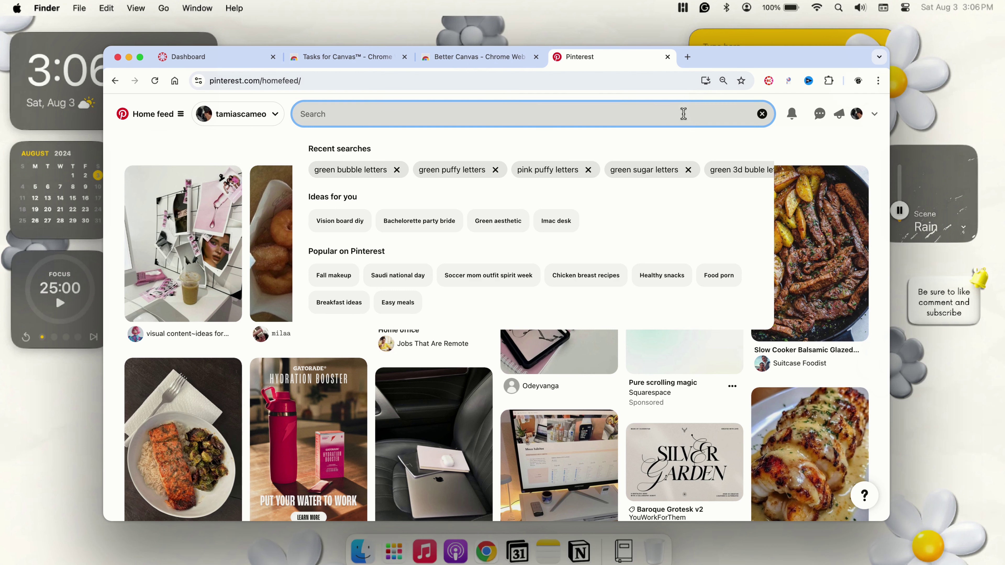
pyautogui.write('pink colo')
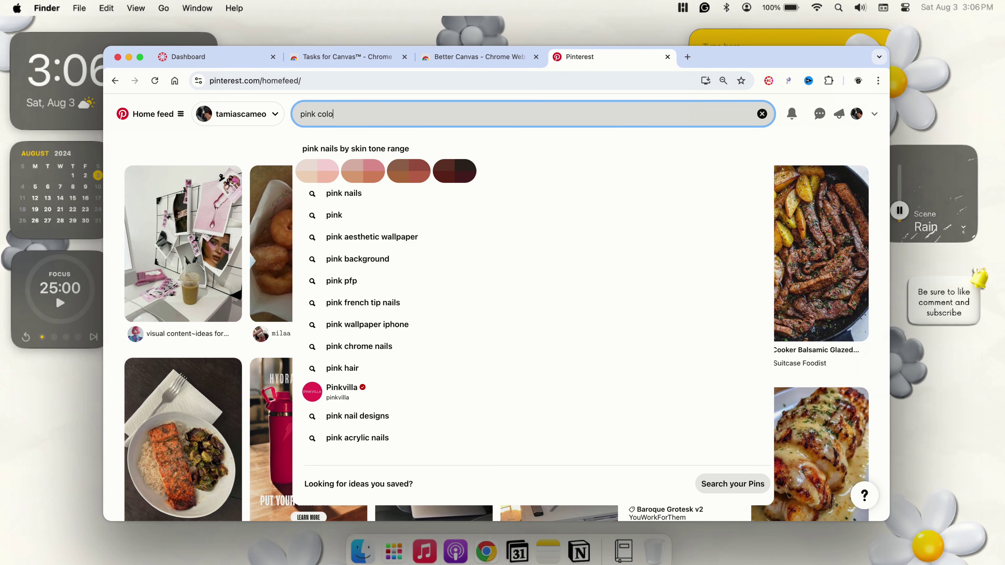
pyautogui.write('r pal')
pyautogui.click(656, 154)
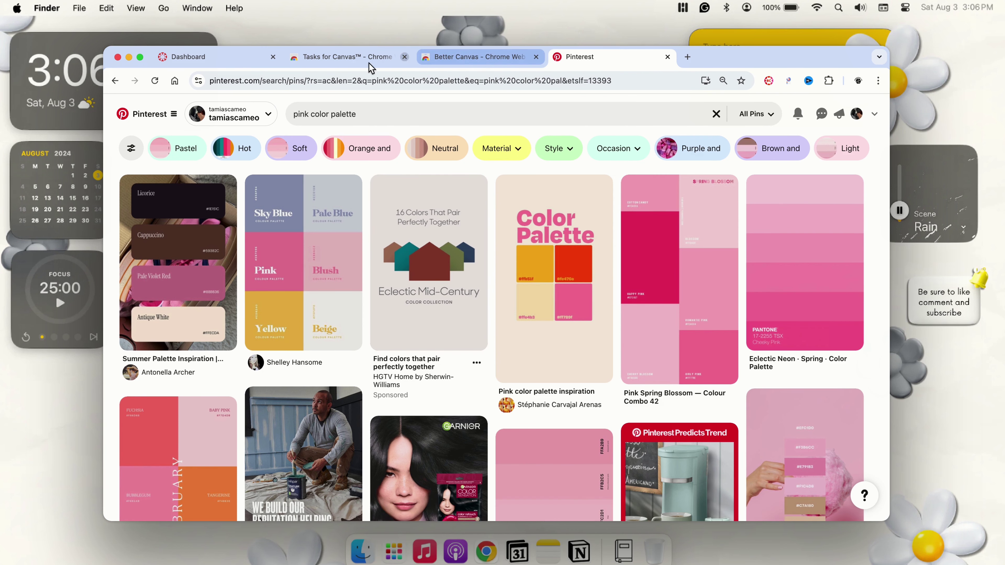
# - Return to the Canvas dashboard and open the Cards options of the Better Canvas extension
pyautogui.click(240, 63)
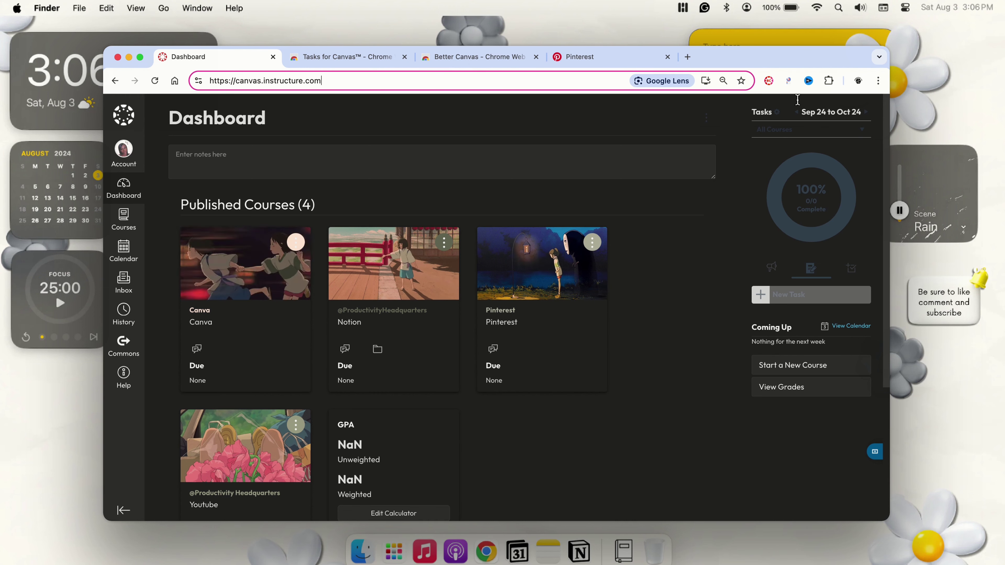
pyautogui.click(769, 81)
pyautogui.scroll(-5, 628, 283)
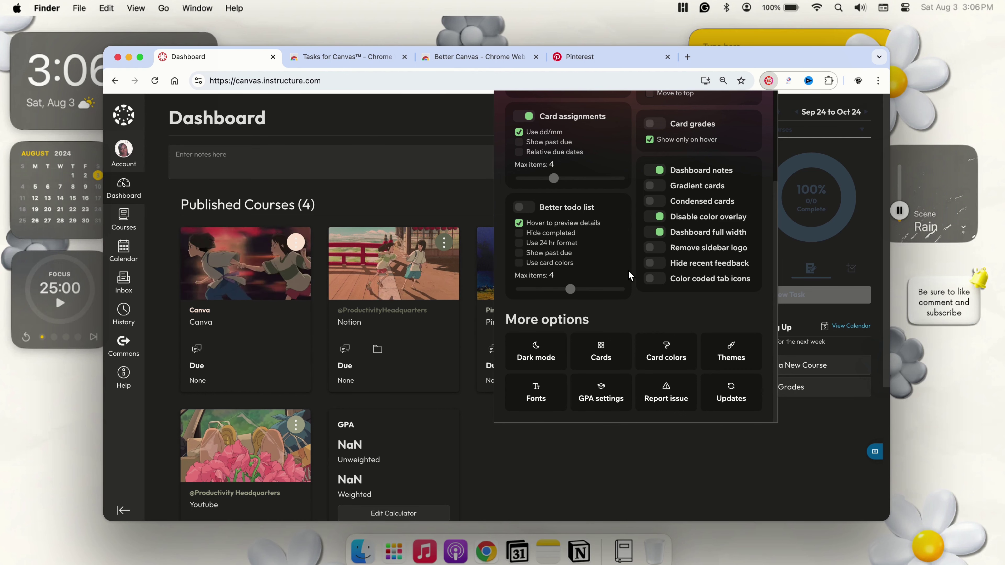
pyautogui.click(601, 351)
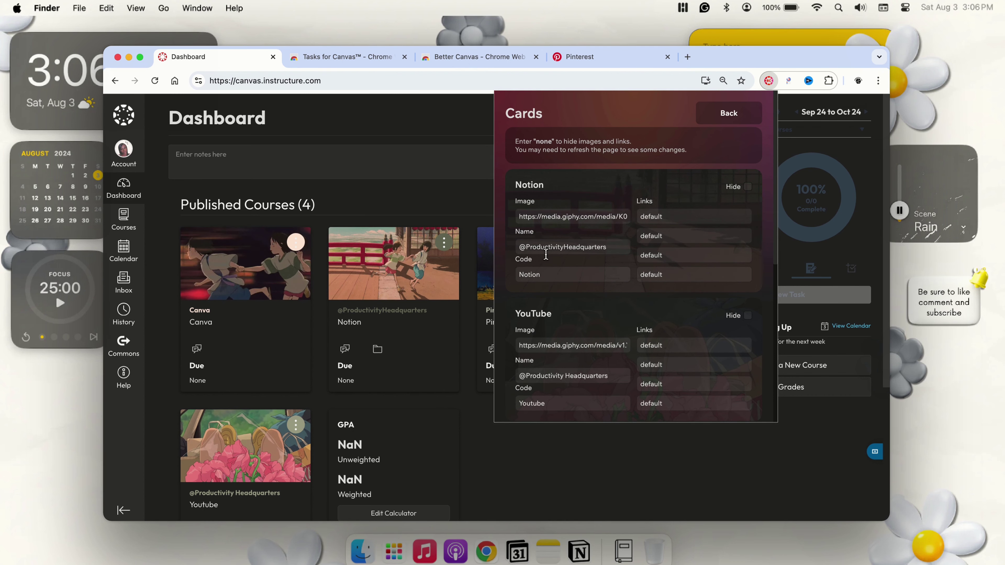
# - Review the image, name and code settings of the Notion, YouTube, Pinterest and Canva cards
pyautogui.click(565, 246)
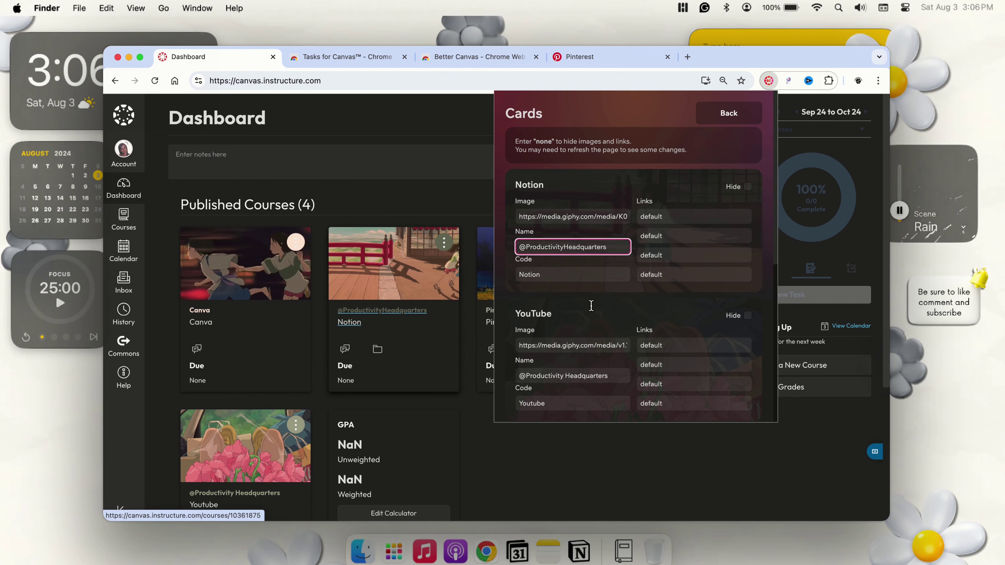
pyautogui.scroll(-5, 591, 305)
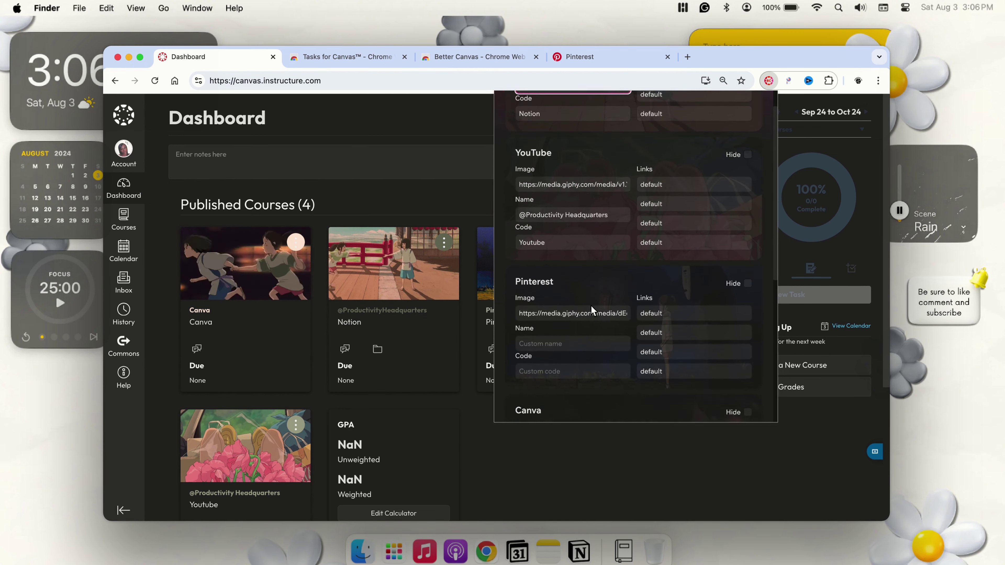
pyautogui.scroll(-4, 591, 310)
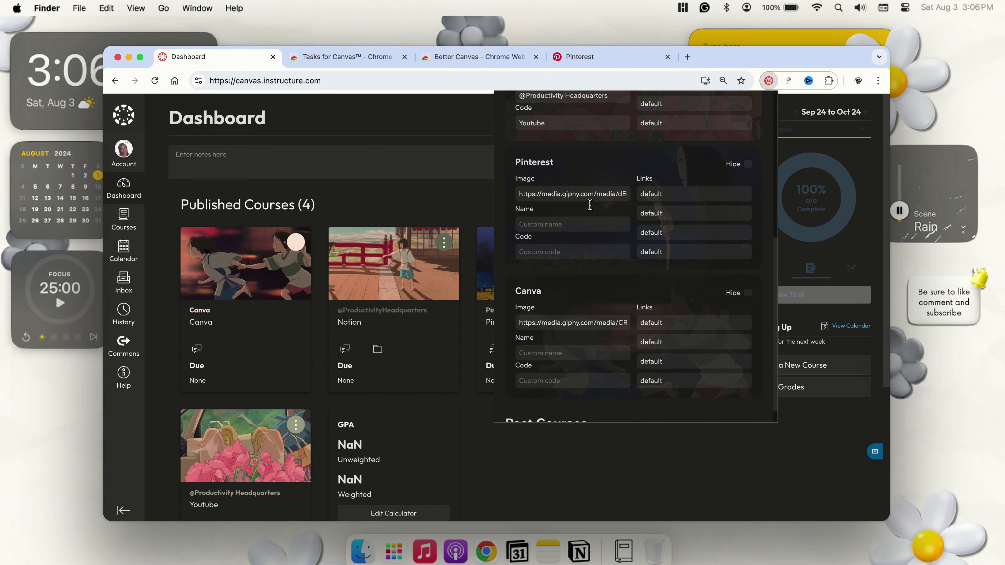
pyautogui.scroll(9, 591, 210)
pyautogui.click(559, 224)
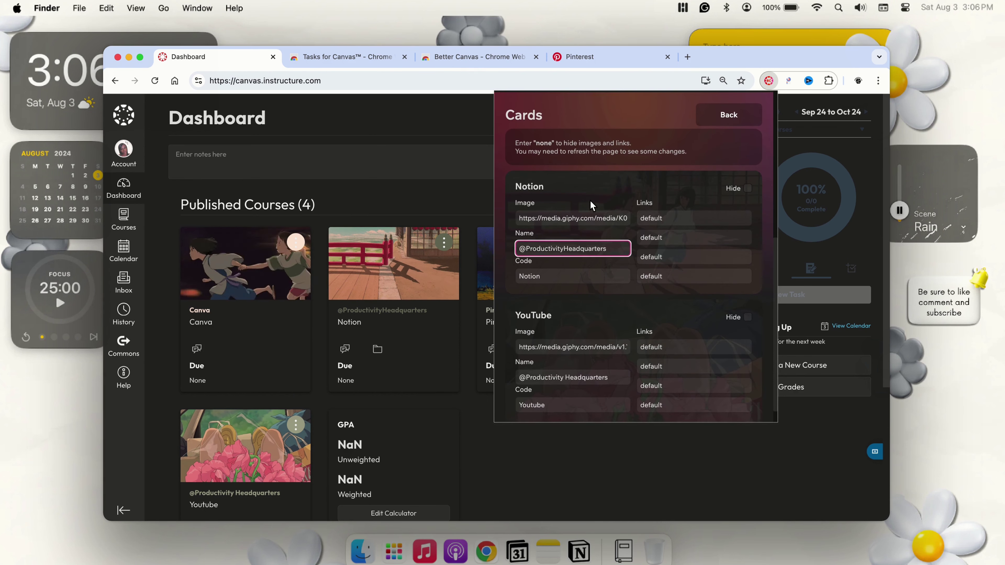
pyautogui.click(558, 217)
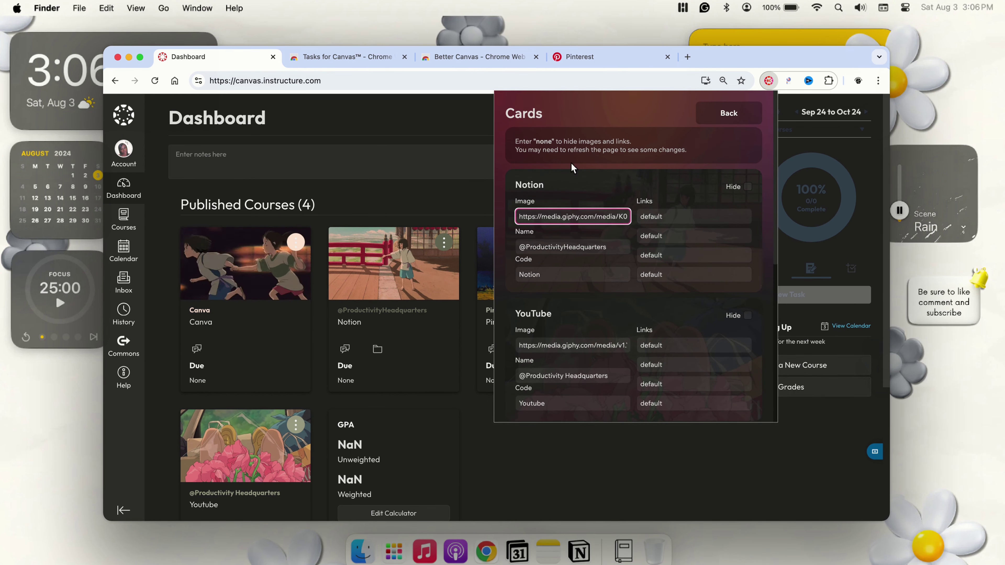
# - Switch back to Pinterest and go from the colour palette results to the home feed
pyautogui.click(604, 61)
pyautogui.click(604, 61)
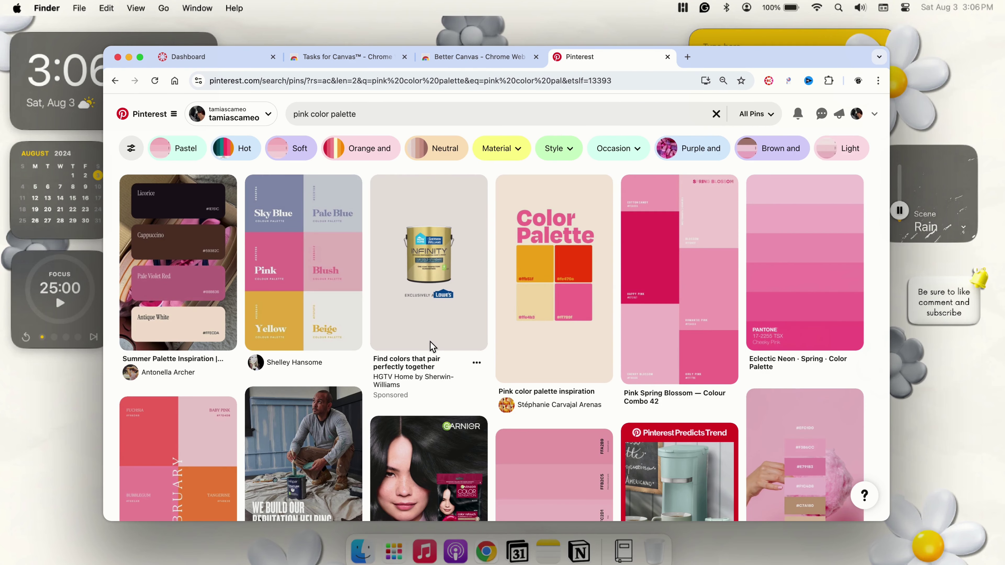
pyautogui.scroll(-3, 431, 346)
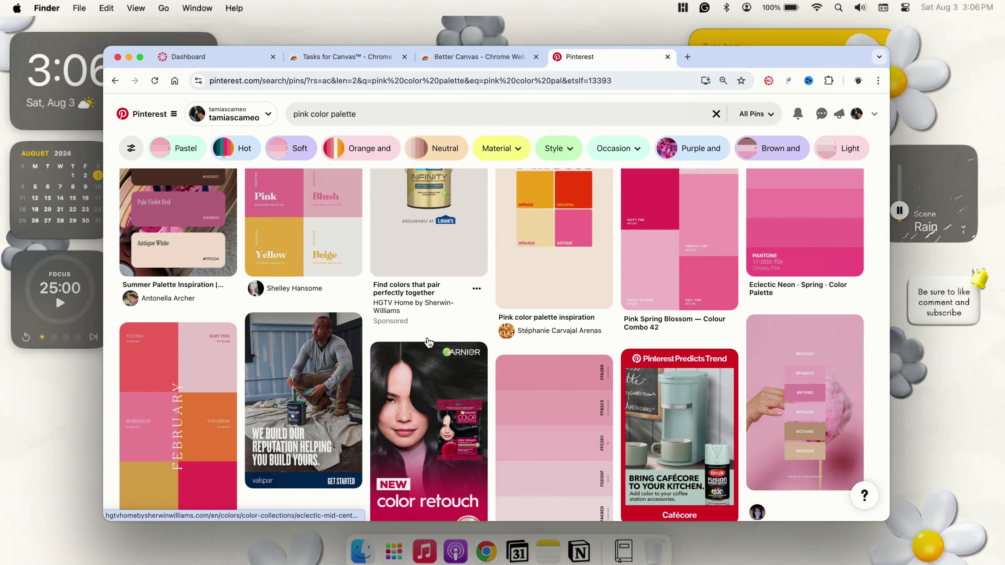
pyautogui.click(170, 115)
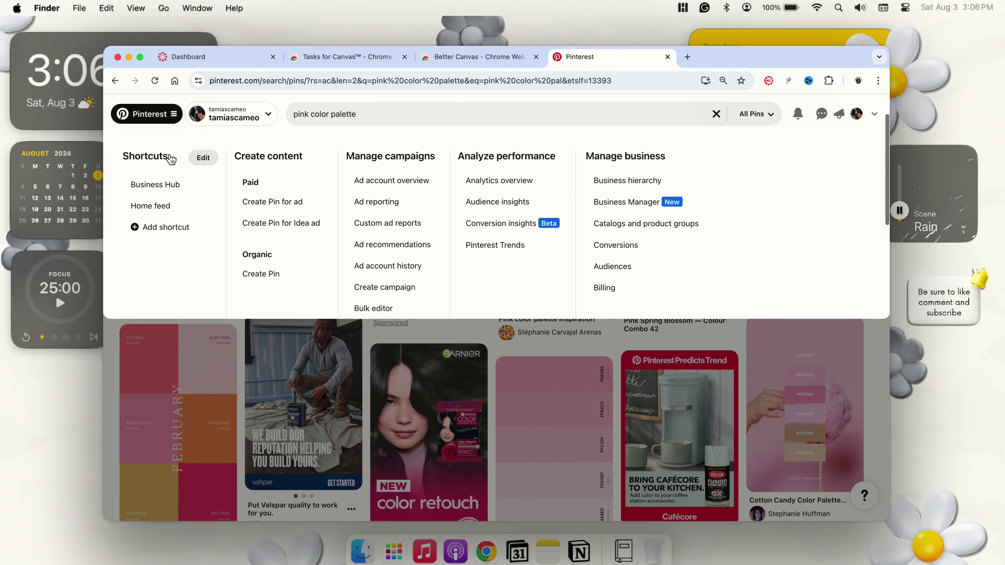
pyautogui.click(166, 214)
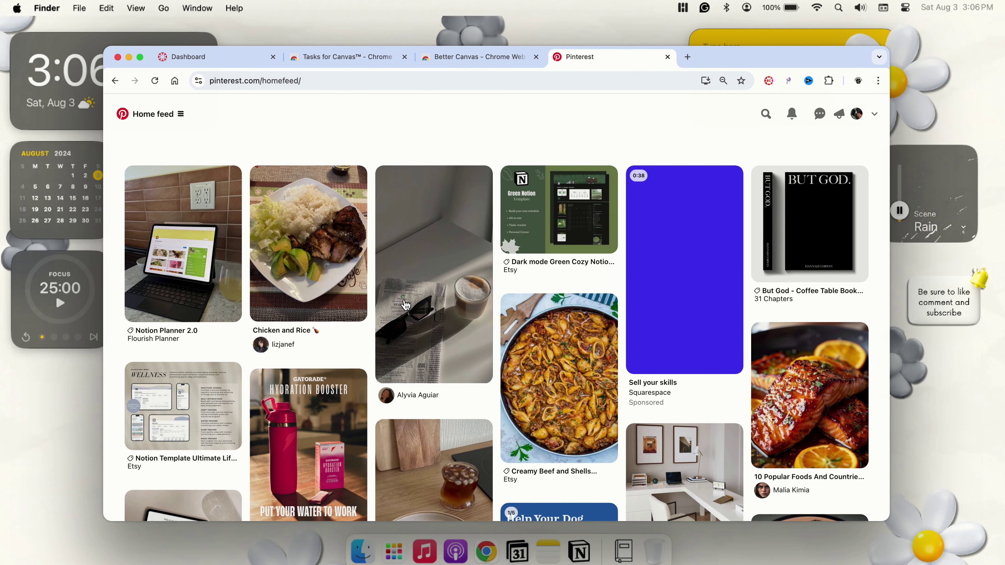
# - Find the pink Miu Miu Wander Crochet Hobo Bag pin in the home feed and copy its image address
pyautogui.scroll(-15, 495, 299)
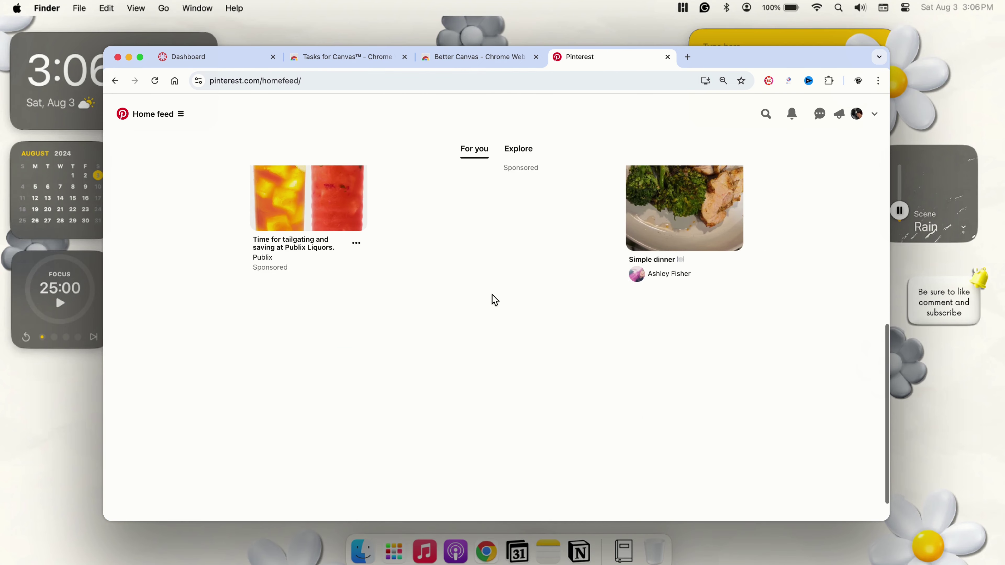
pyautogui.scroll(-1, 495, 299)
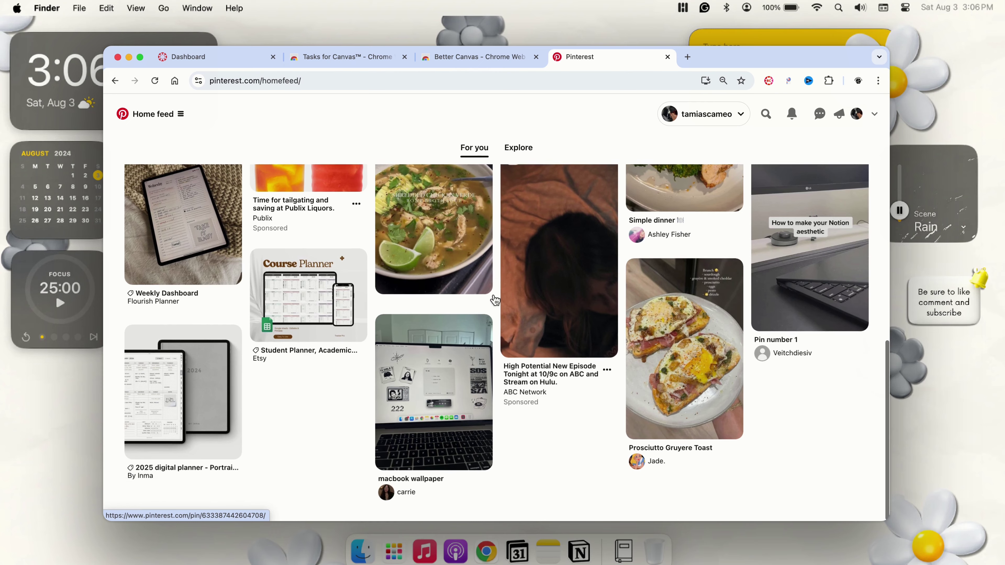
pyautogui.scroll(-3, 496, 300)
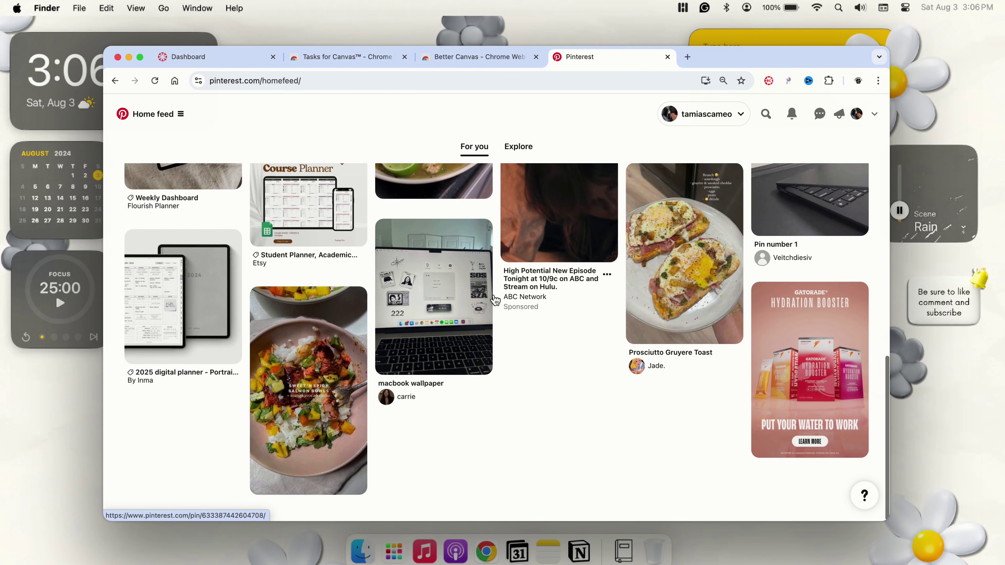
pyautogui.scroll(-3, 494, 300)
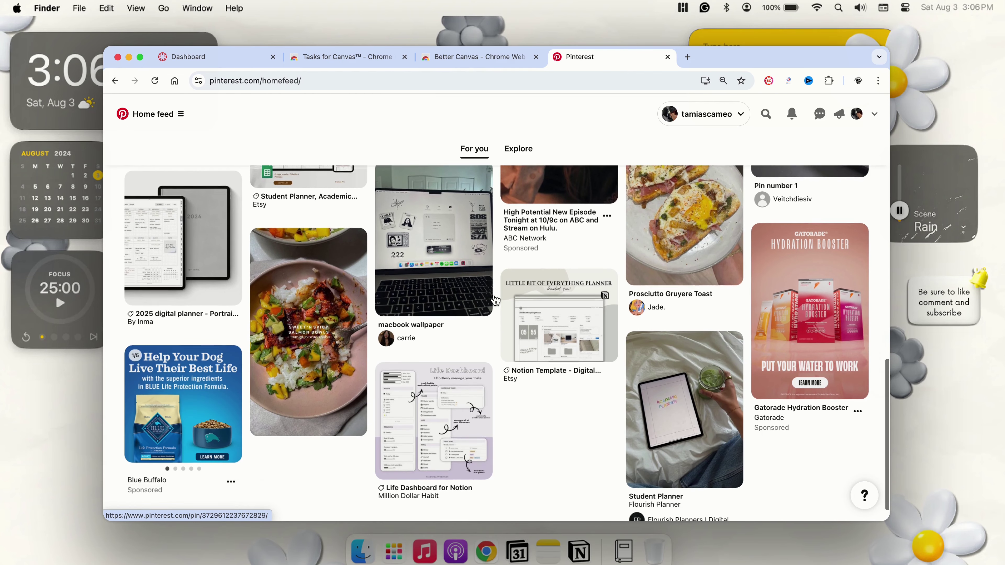
pyautogui.scroll(-1, 492, 300)
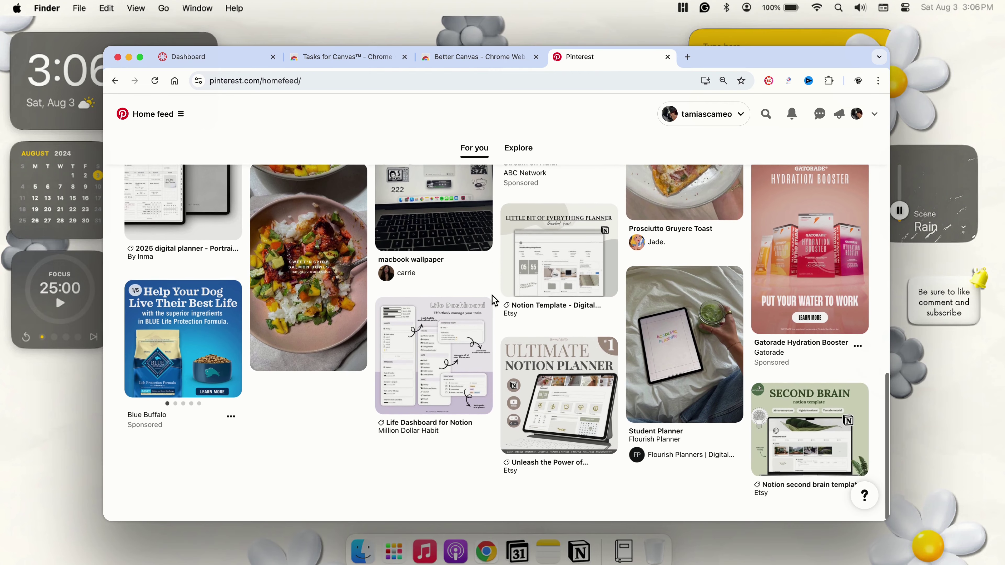
pyautogui.scroll(-4, 492, 300)
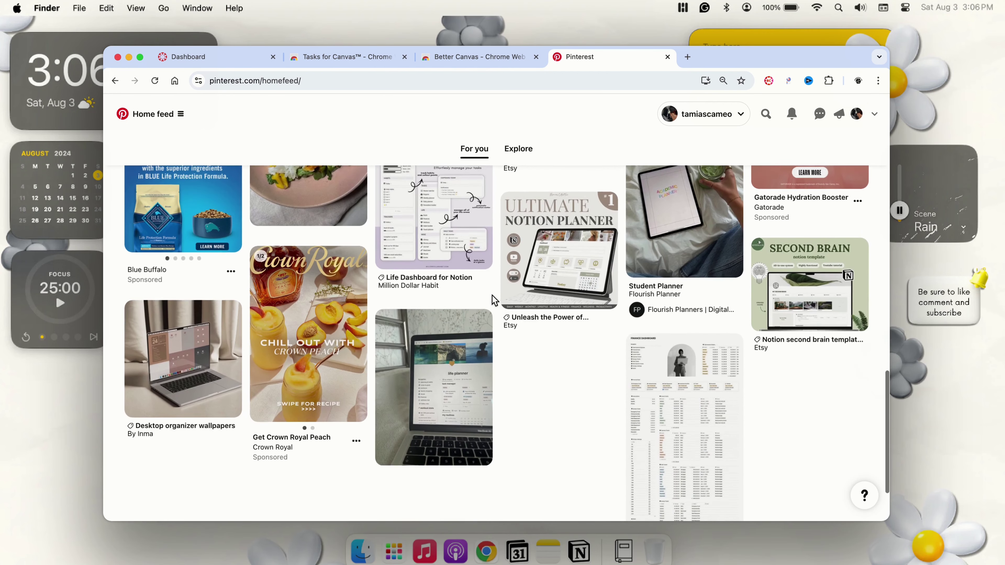
pyautogui.scroll(-3, 493, 297)
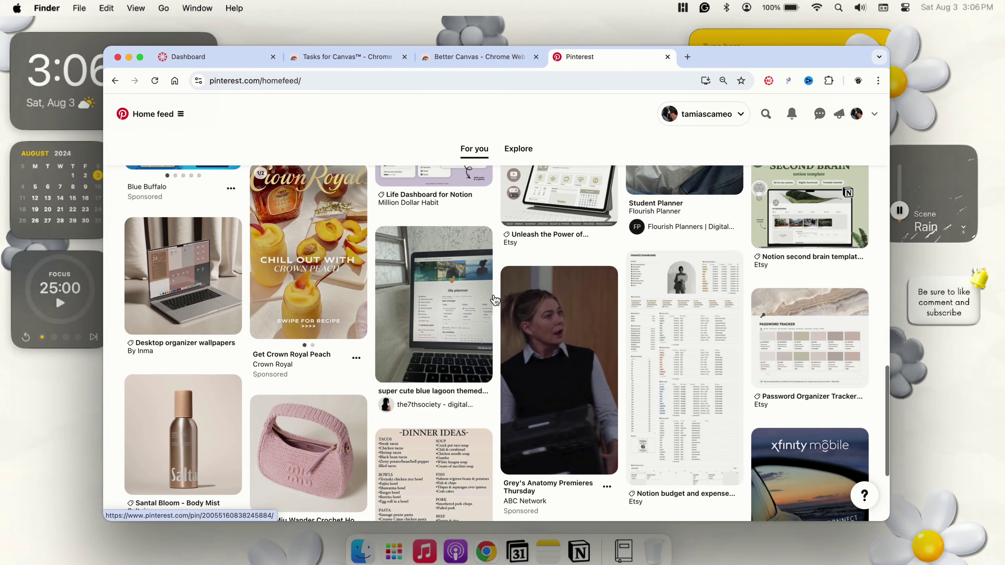
pyautogui.scroll(-3, 495, 300)
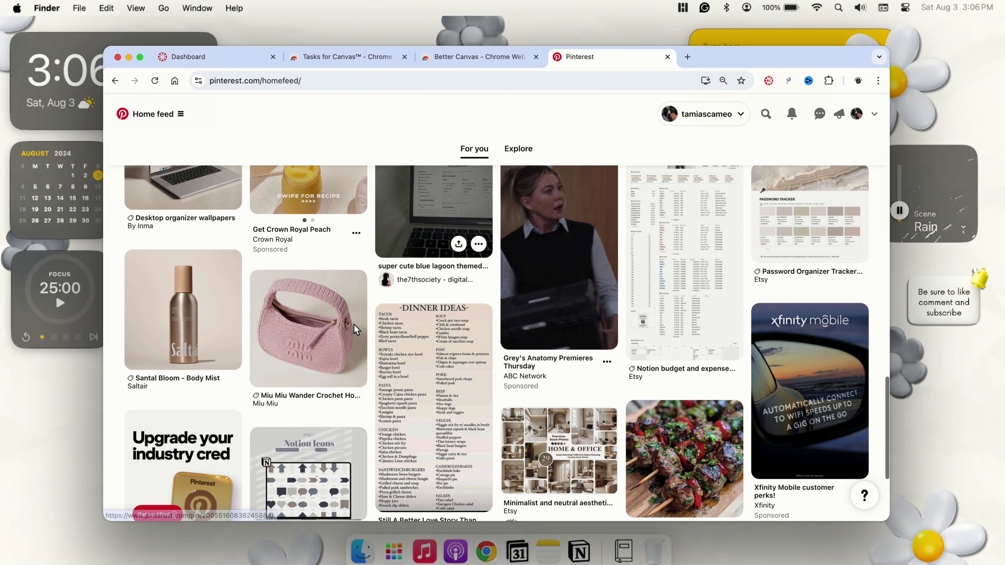
pyautogui.moveTo(344, 332)
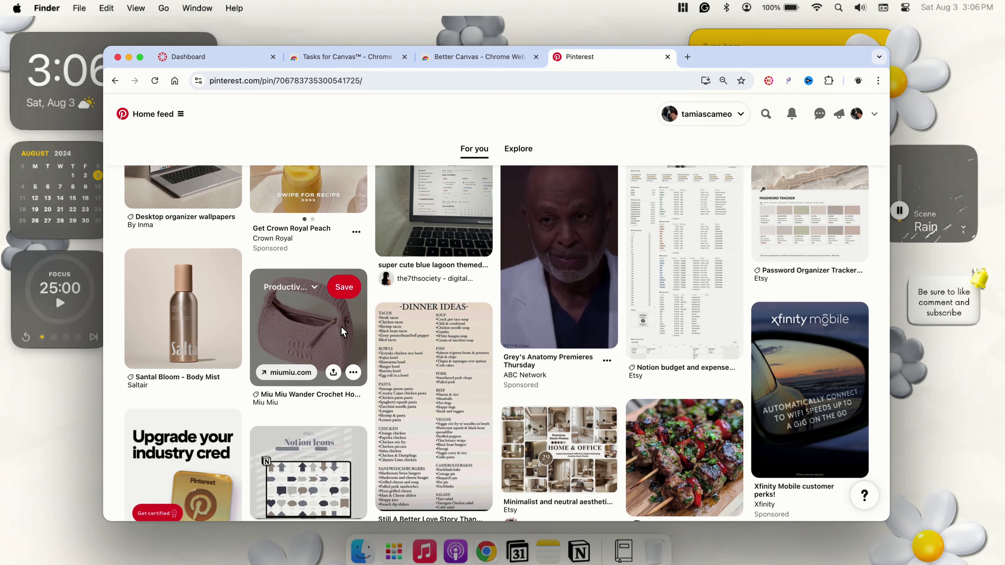
pyautogui.click(341, 330)
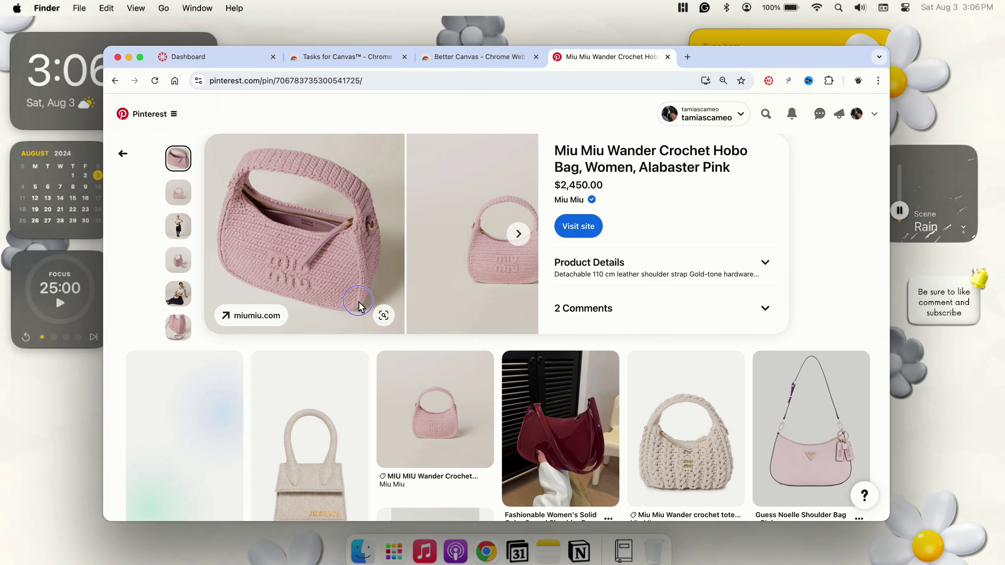
pyautogui.rightClick(359, 302)
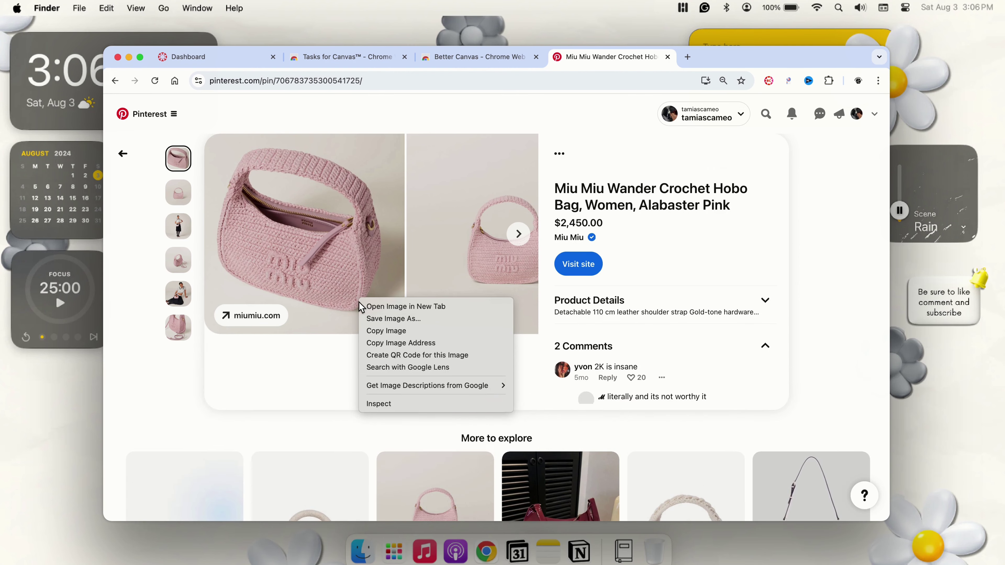
pyautogui.click(399, 346)
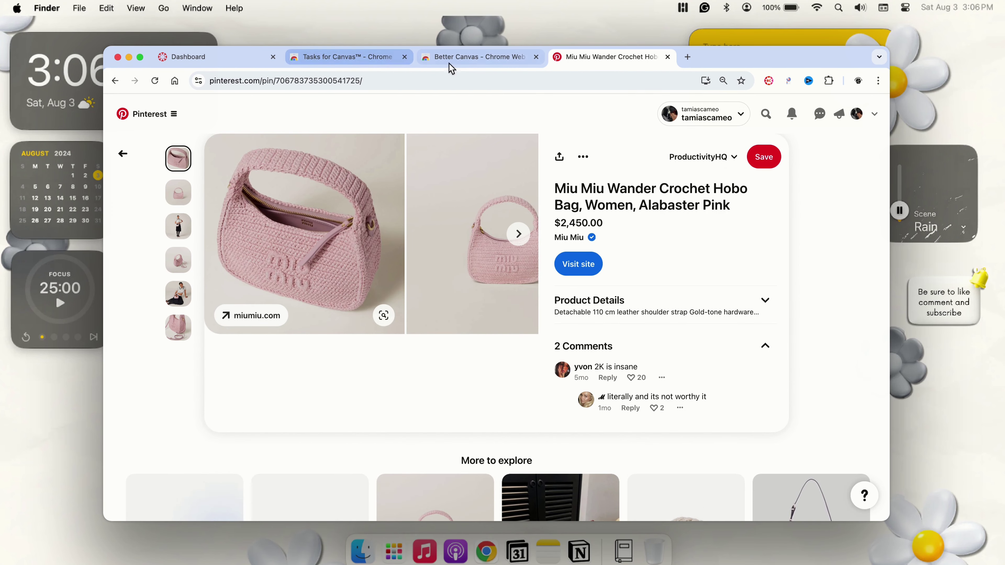
# - On the Canvas dashboard, replace the Notion card's image link in Better Canvas with the copied bag image address
pyautogui.click(209, 58)
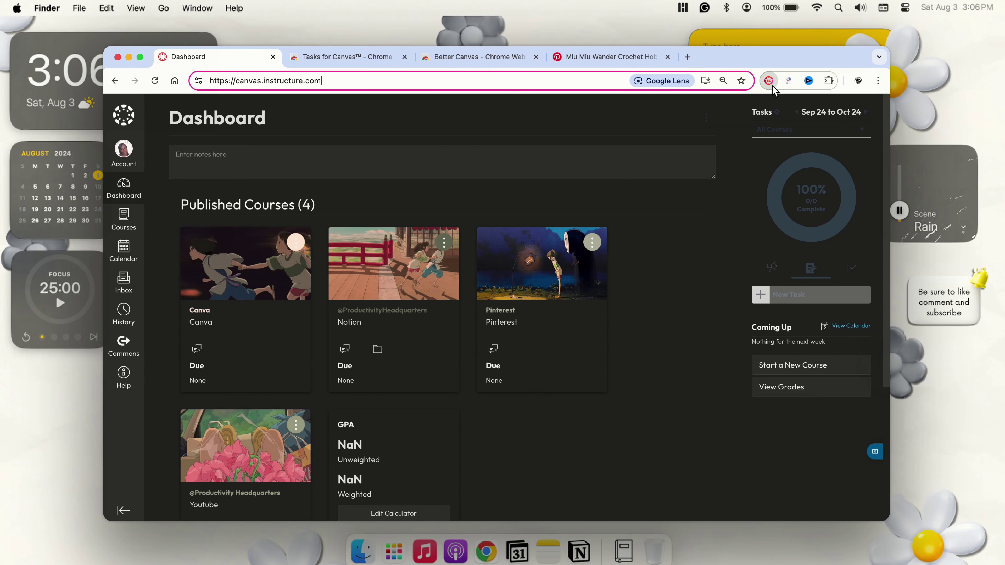
pyautogui.click(768, 81)
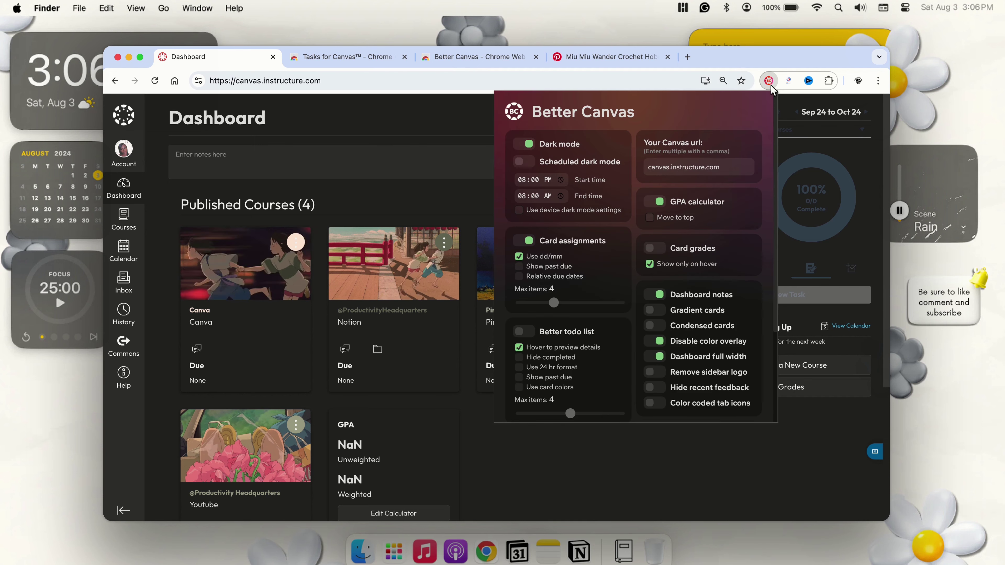
pyautogui.scroll(-3, 601, 350)
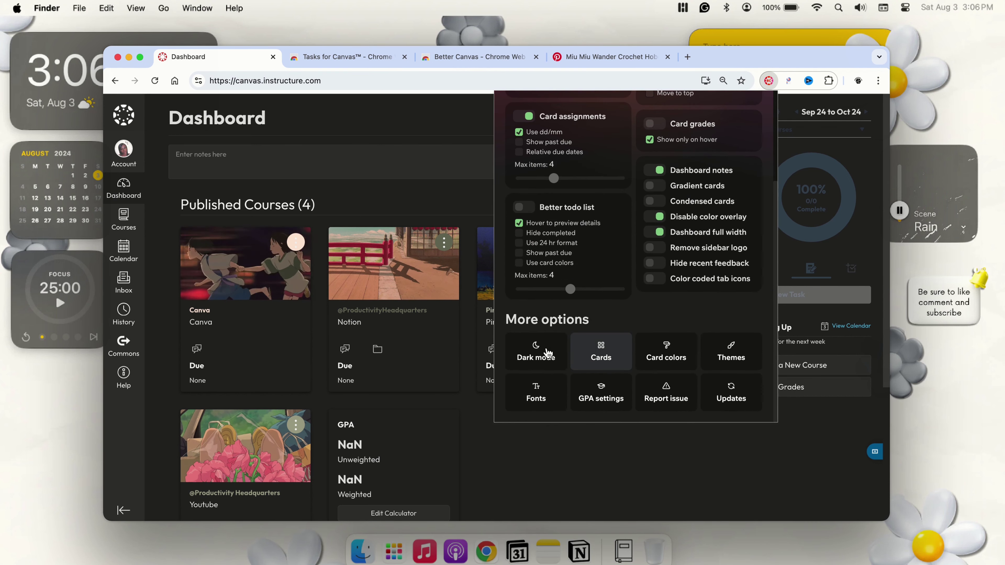
pyautogui.click(590, 354)
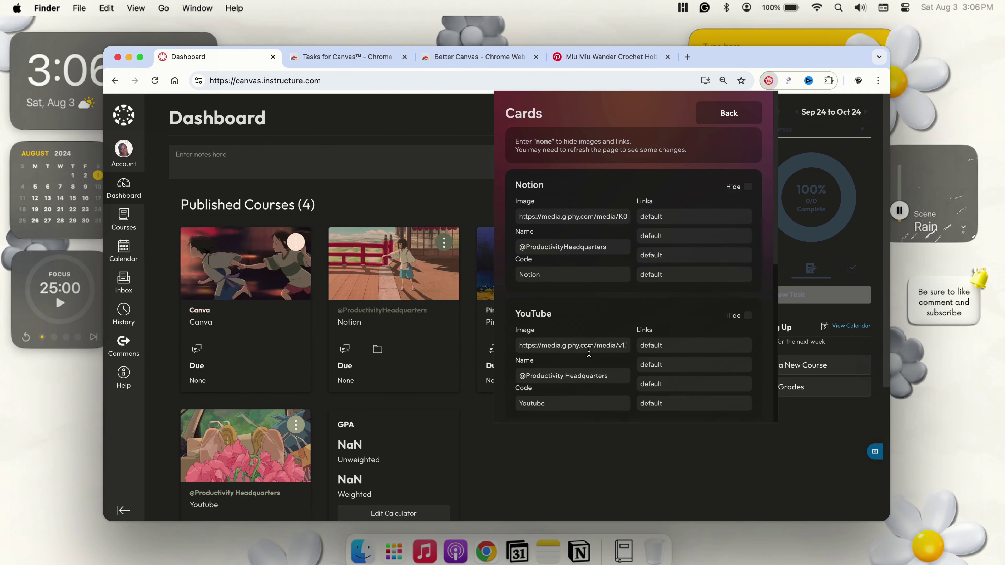
pyautogui.click(594, 218)
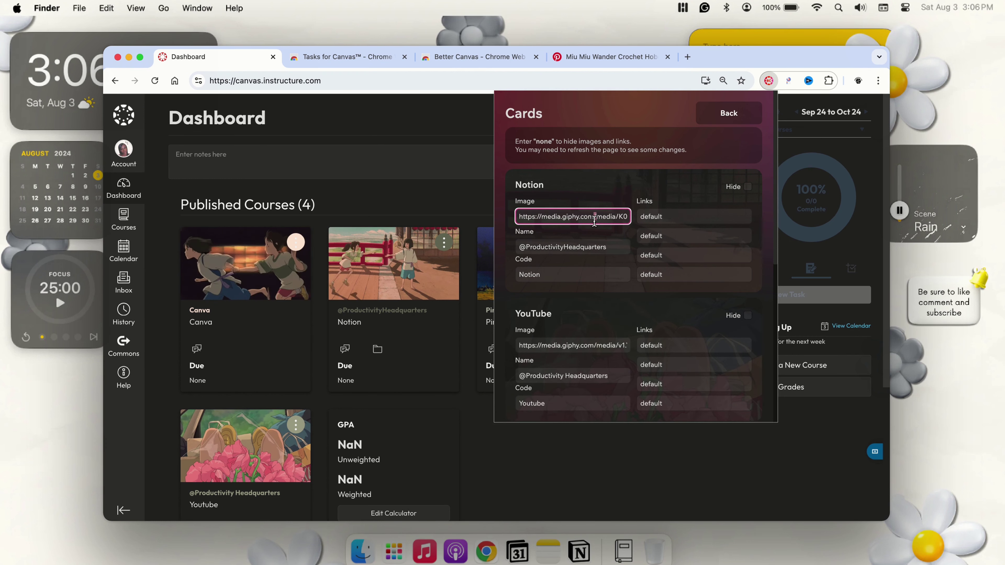
pyautogui.press('super+a')
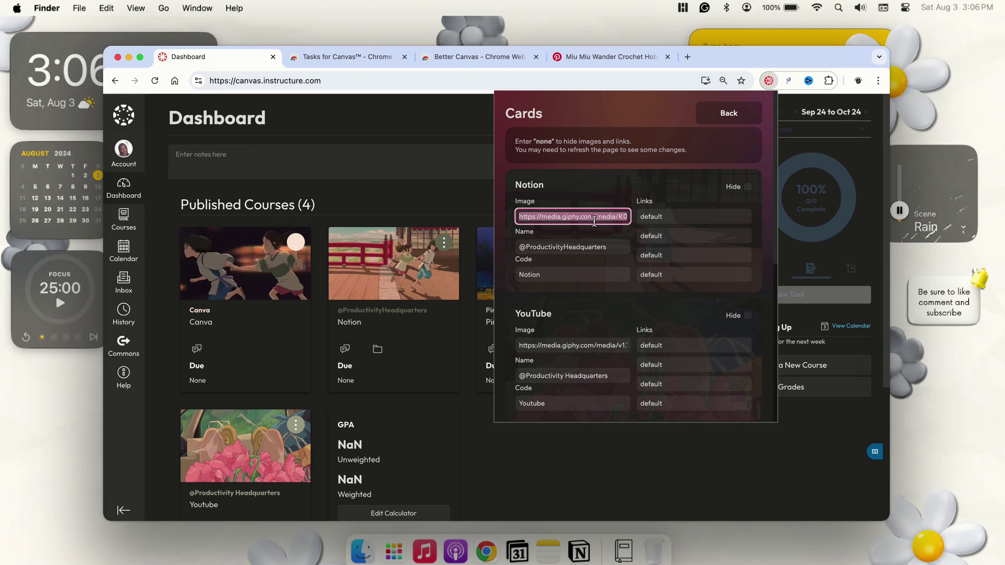
pyautogui.press('super+v')
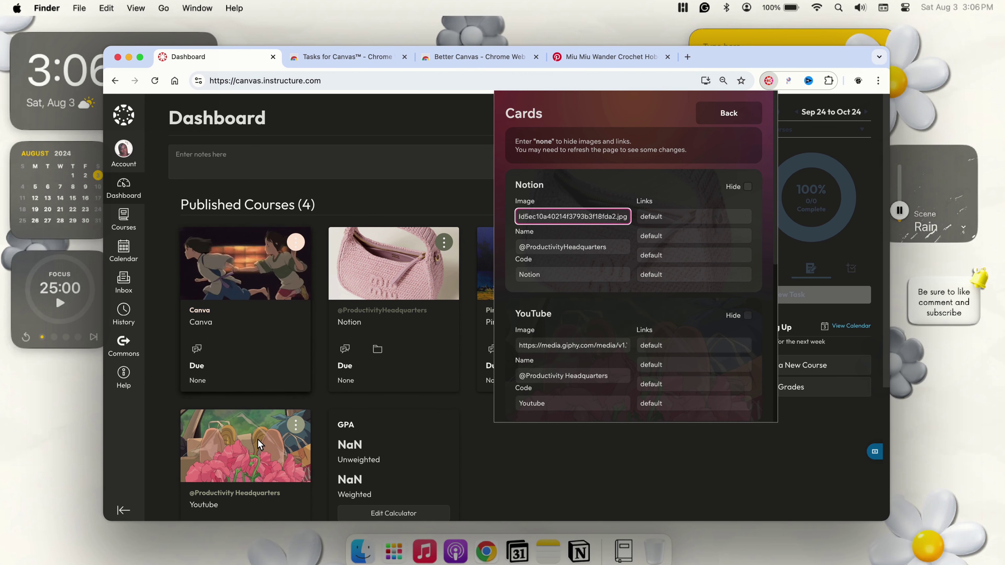
# - Search for giphy in a new browser tab, view the GIPHY home page, and close that tab
pyautogui.click(507, 497)
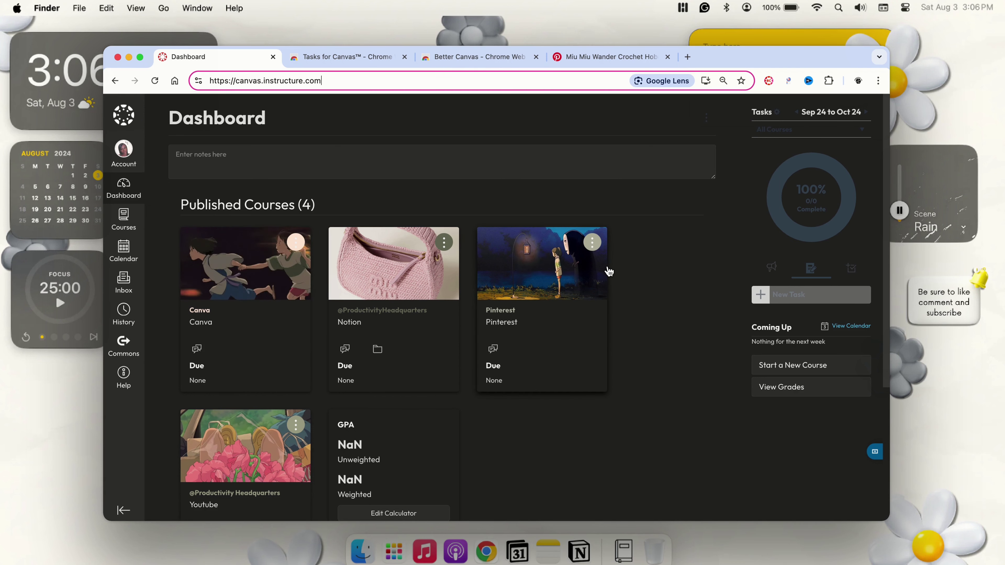
pyautogui.click(688, 56)
pyautogui.write('giphy')
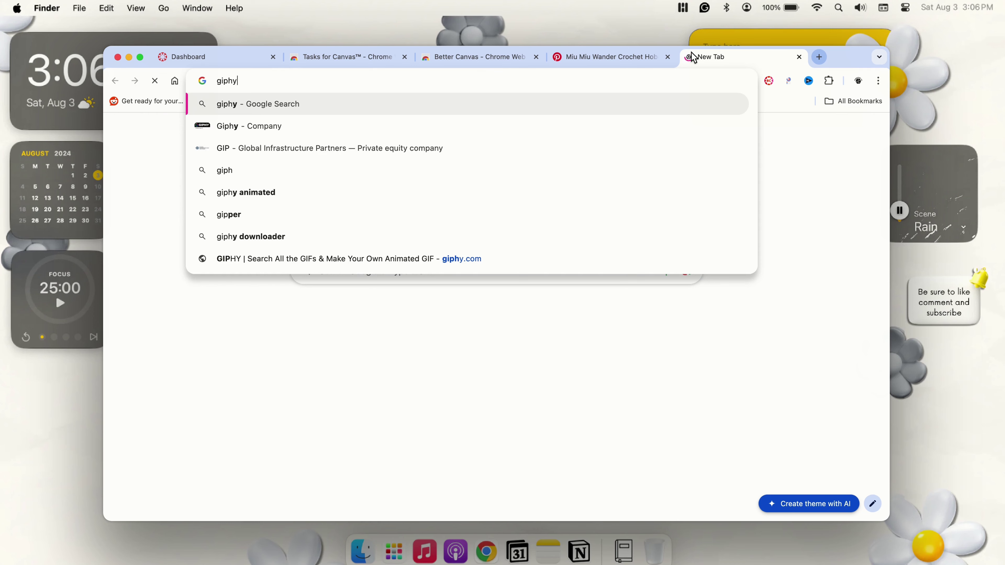
pyautogui.press('Return')
pyautogui.click(289, 229)
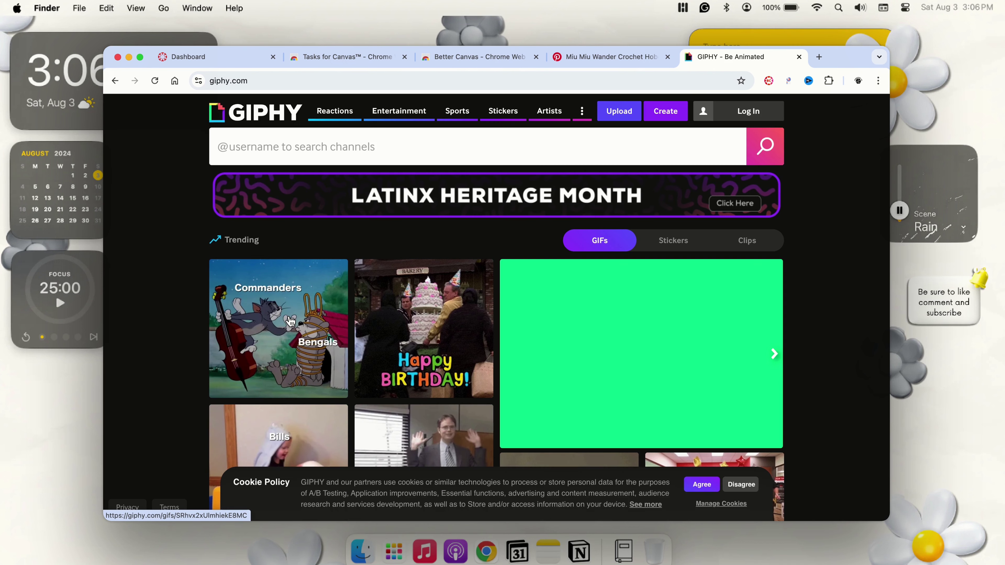
pyautogui.click(799, 57)
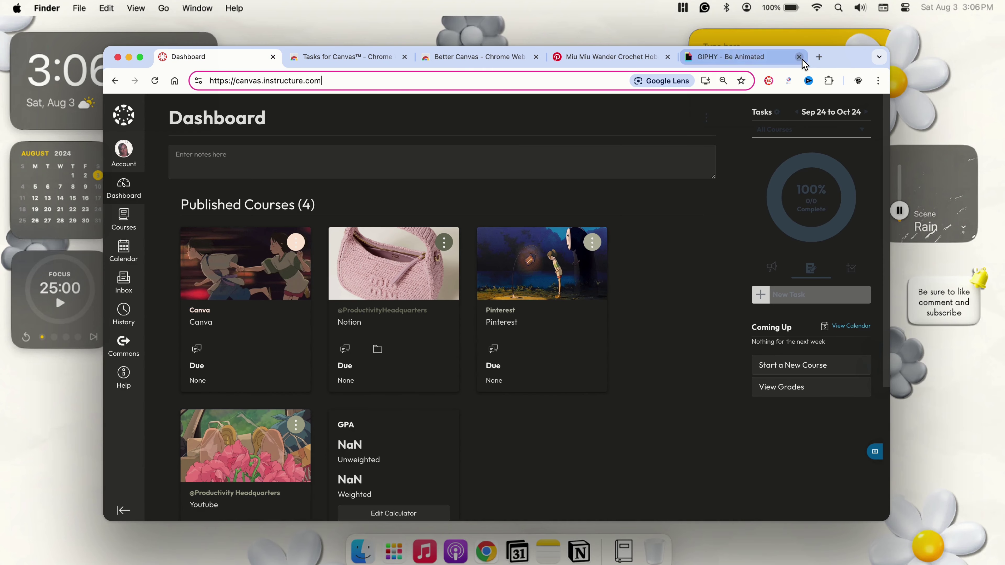
# - Try the Reds and Berries palettes on the course cards using Better Canvas's card colors
pyautogui.click(768, 80)
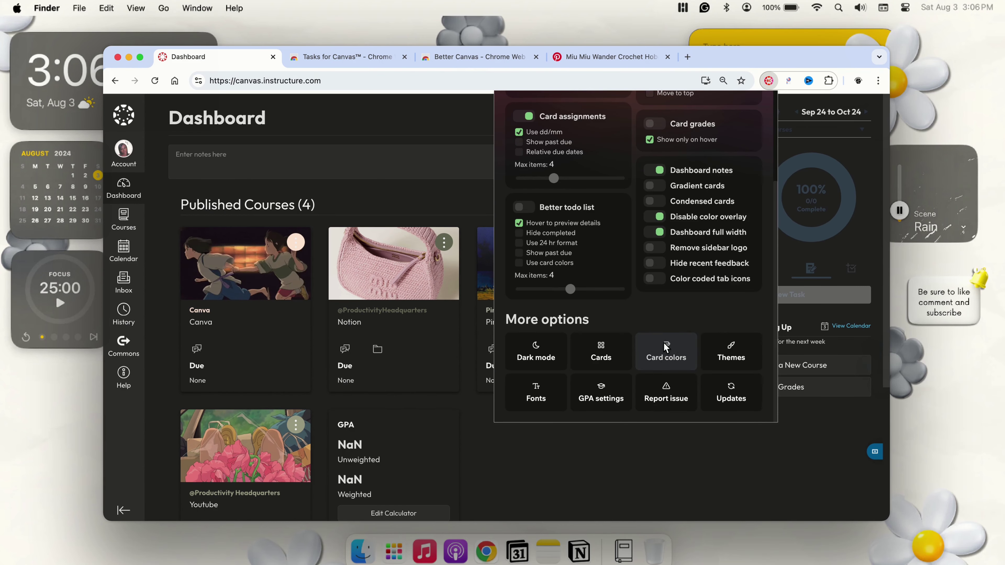
pyautogui.click(666, 349)
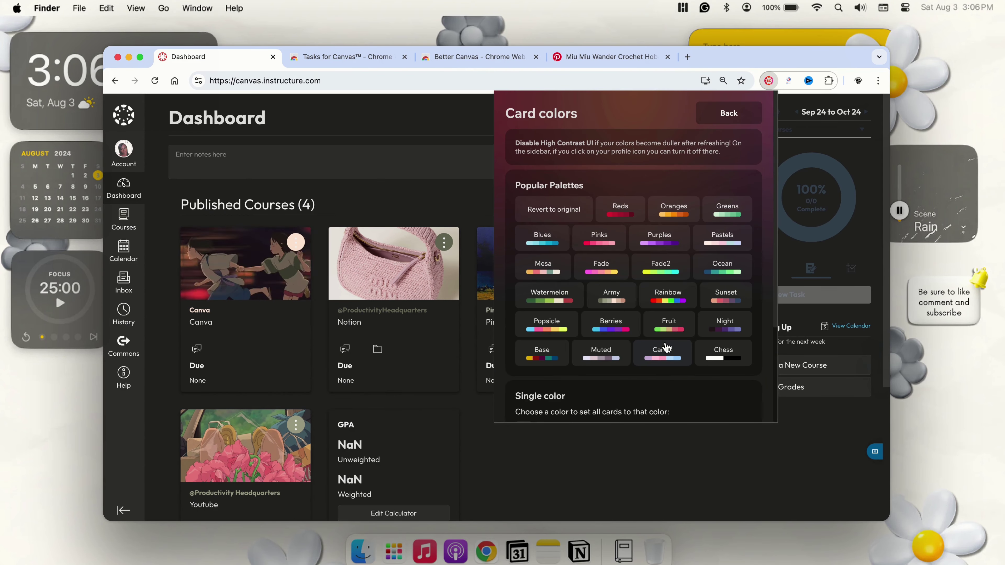
pyautogui.click(626, 220)
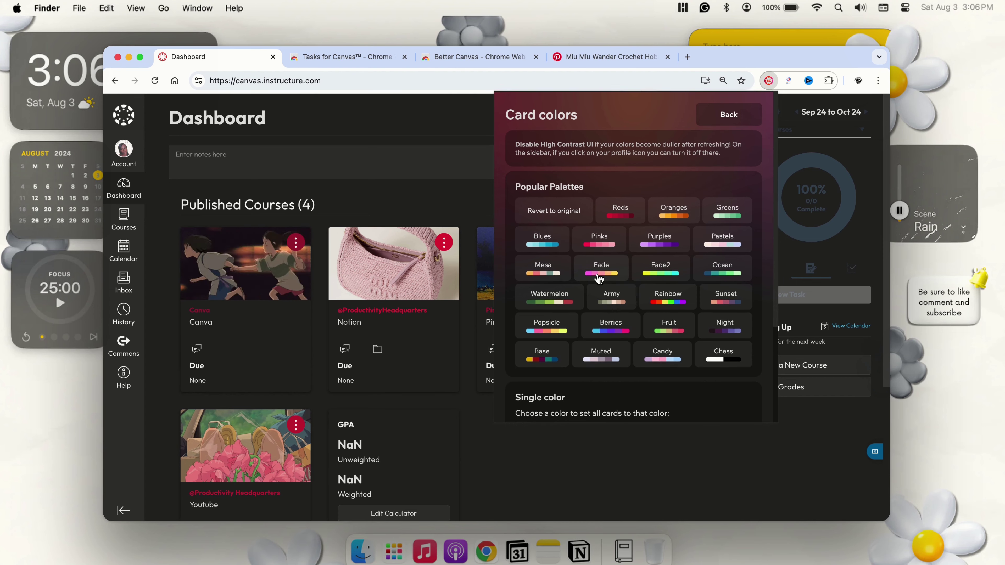
pyautogui.scroll(-2, 599, 279)
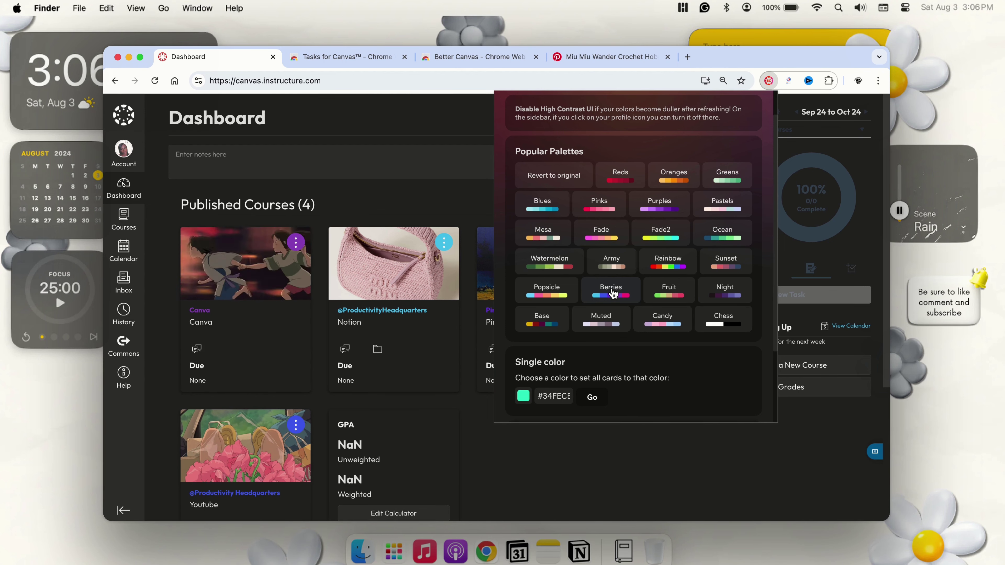
# - Open the Better Canvas Fonts settings and review the popular fonts and the custom font option
pyautogui.scroll(-5, 612, 293)
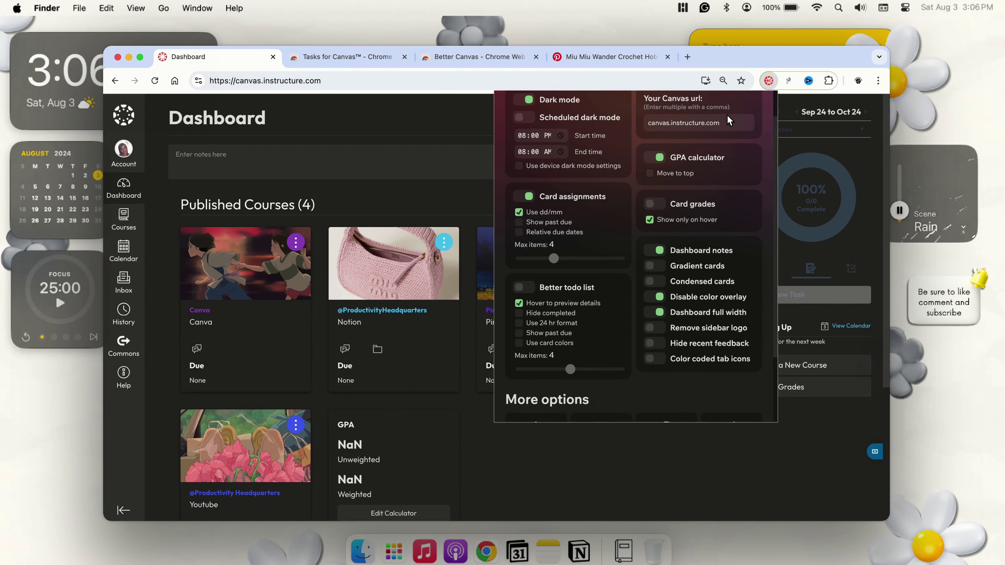
pyautogui.scroll(-6, 727, 115)
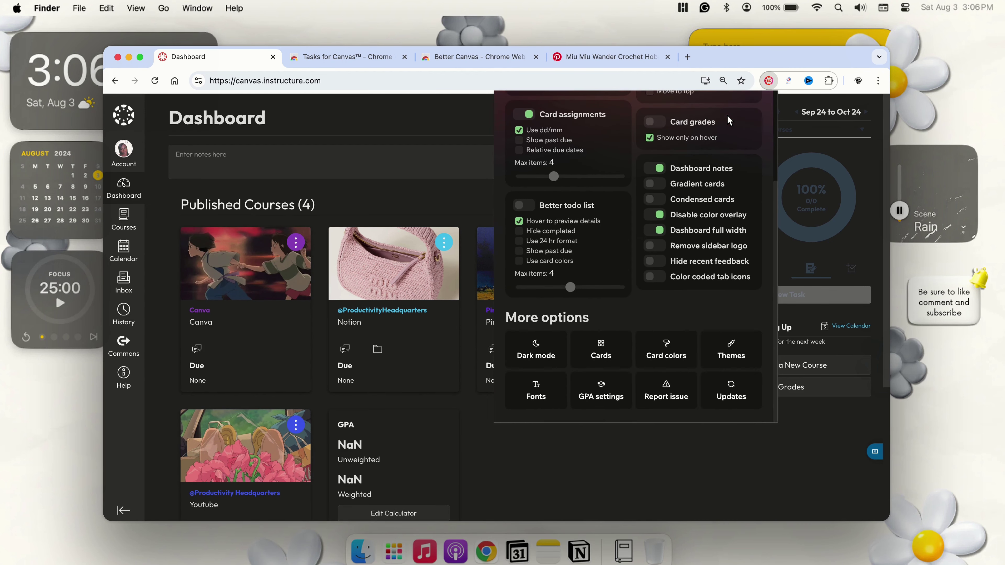
pyautogui.click(558, 403)
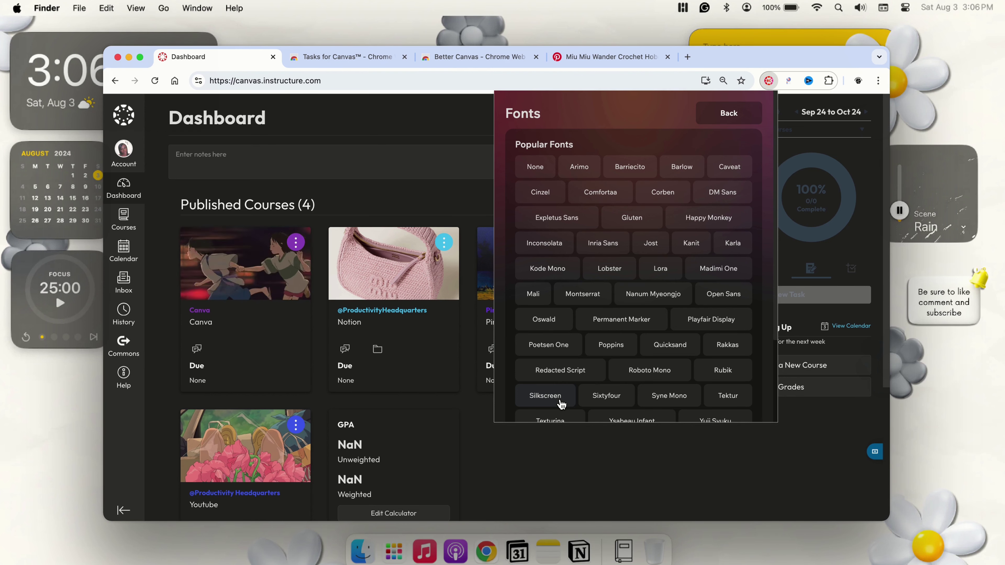
pyautogui.scroll(-5, 589, 355)
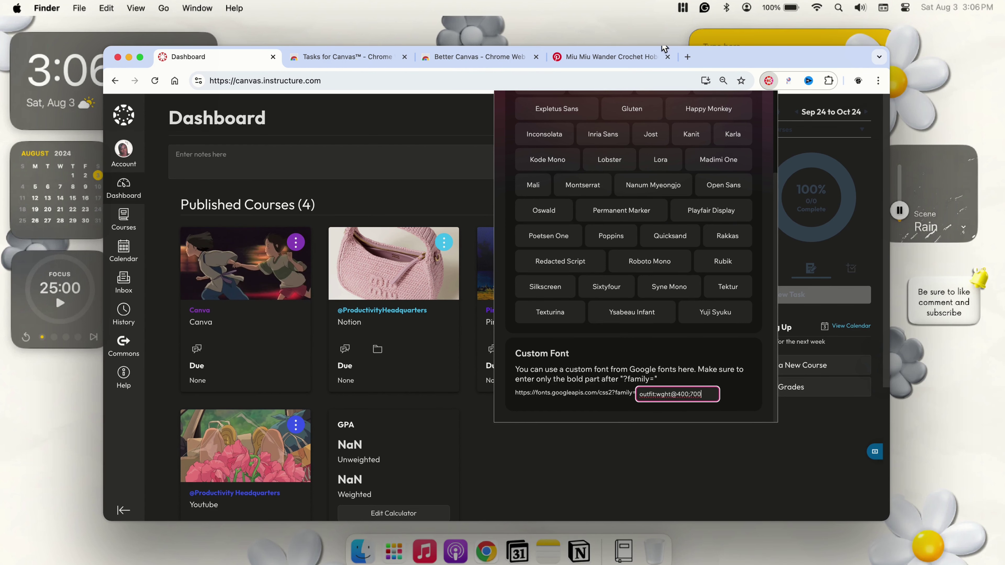
# - Open Google Fonts in a new tab and browse its font list for a custom dashboard font
pyautogui.click(688, 57)
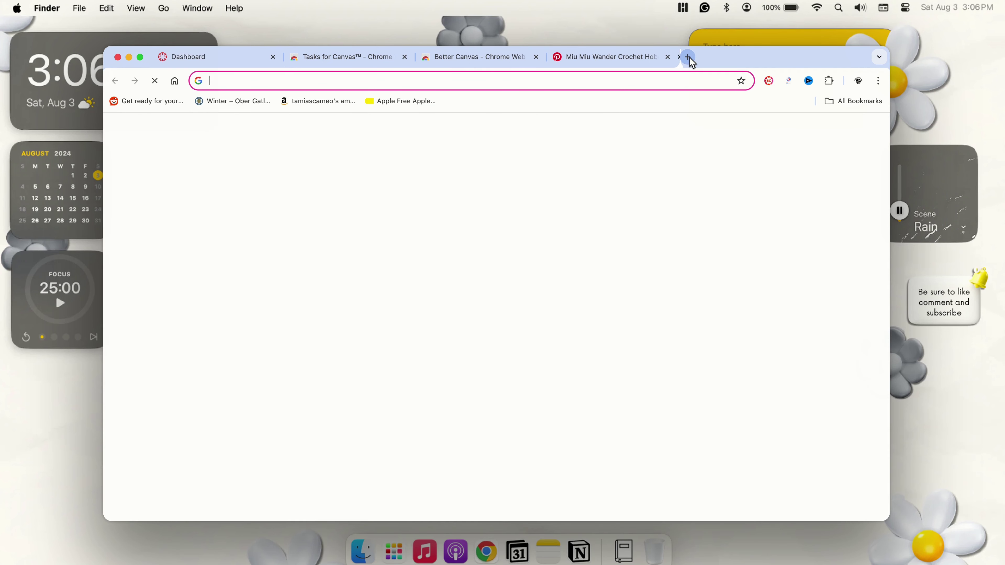
pyautogui.write('goog')
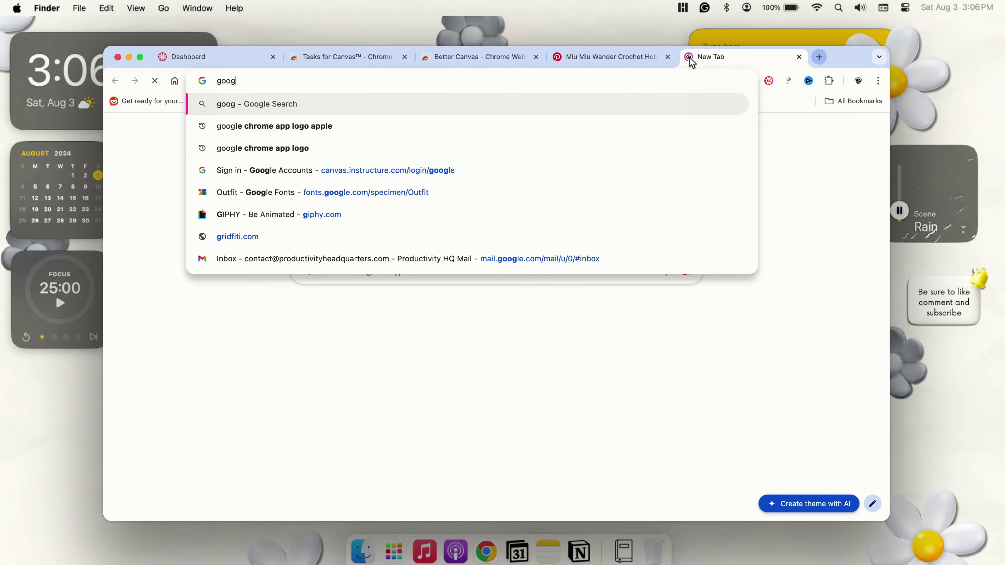
pyautogui.write('le fonts')
pyautogui.press('Return')
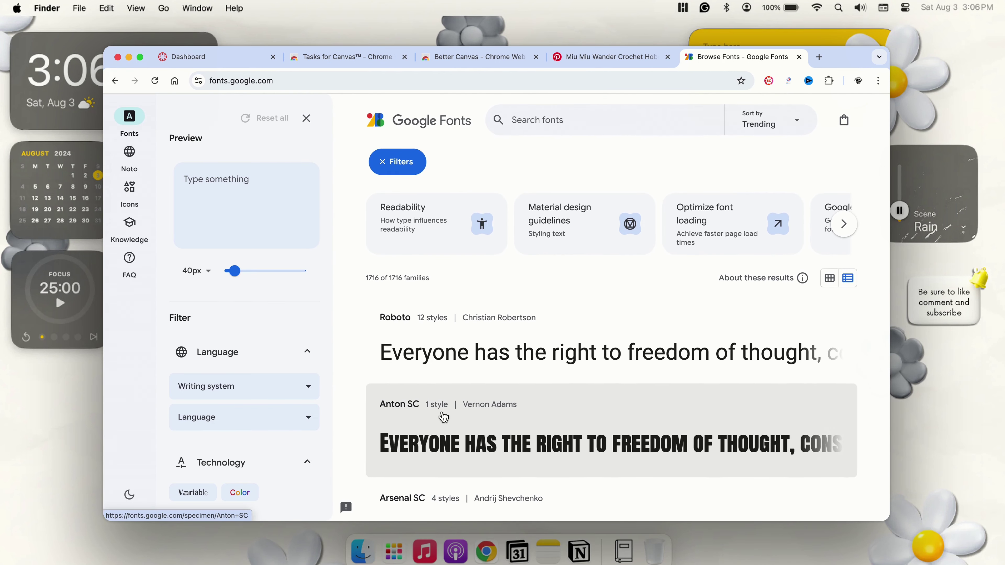
pyautogui.scroll(-10, 443, 416)
pyautogui.scroll(-5, 443, 416)
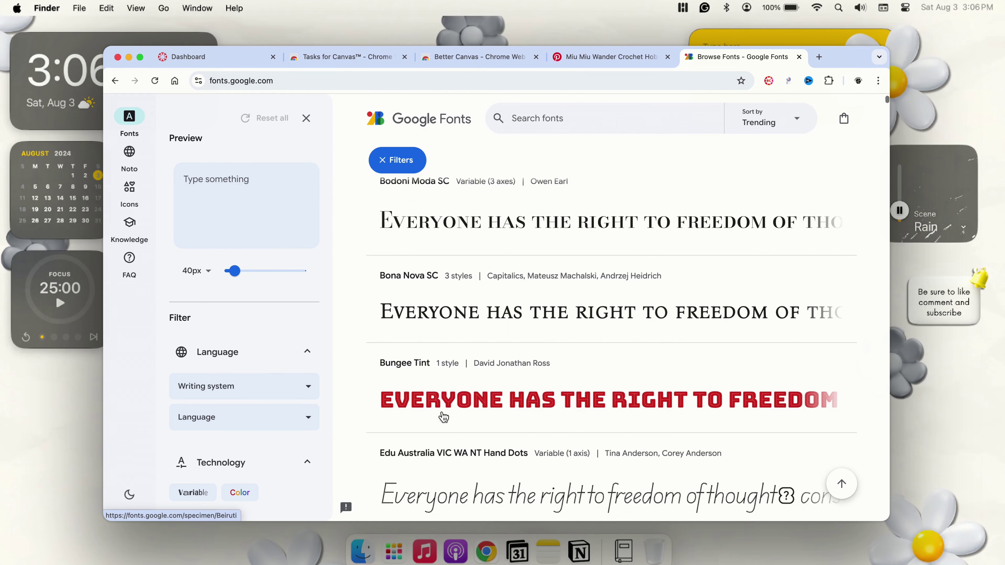
pyautogui.scroll(-1, 449, 459)
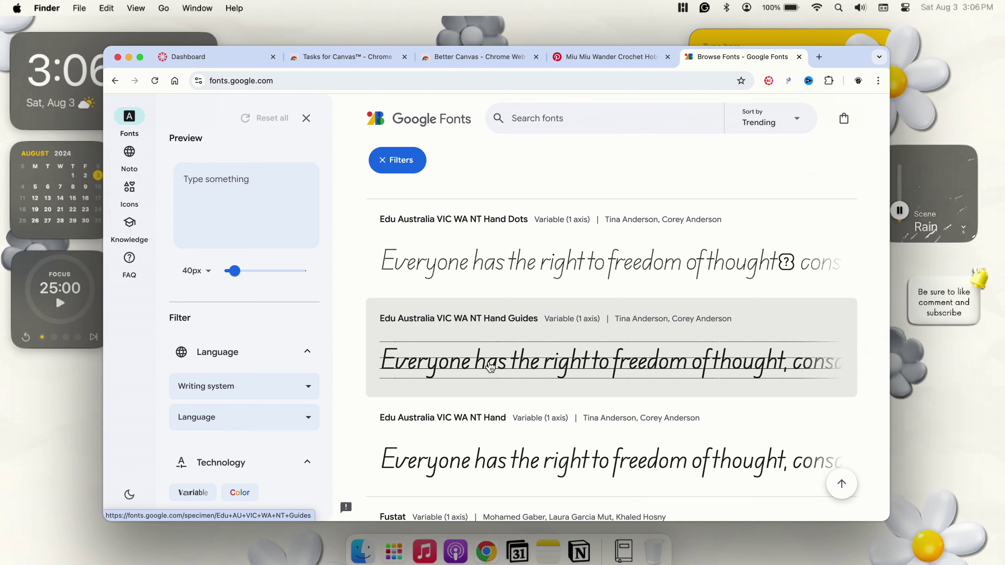
pyautogui.scroll(-4, 490, 368)
pyautogui.scroll(-5, 490, 367)
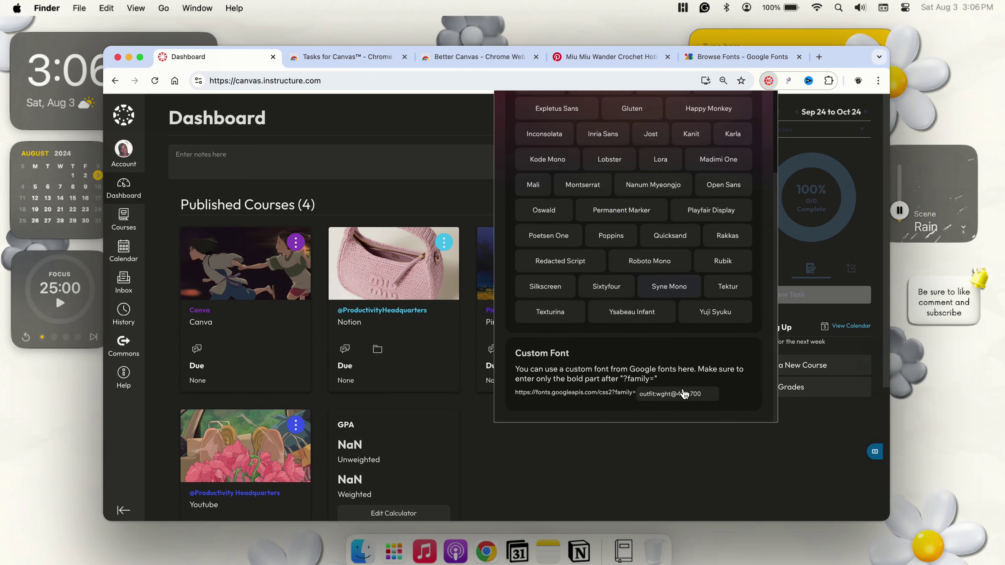
# - On the Canvas dashboard, replace the font name in Better Canvas's custom font setting with kalnia glaze and leave the Fonts settings
pyautogui.moveTo(702, 393); pyautogui.dragTo(638, 394)
pyautogui.write('kalnia glaze:wght@400;70')
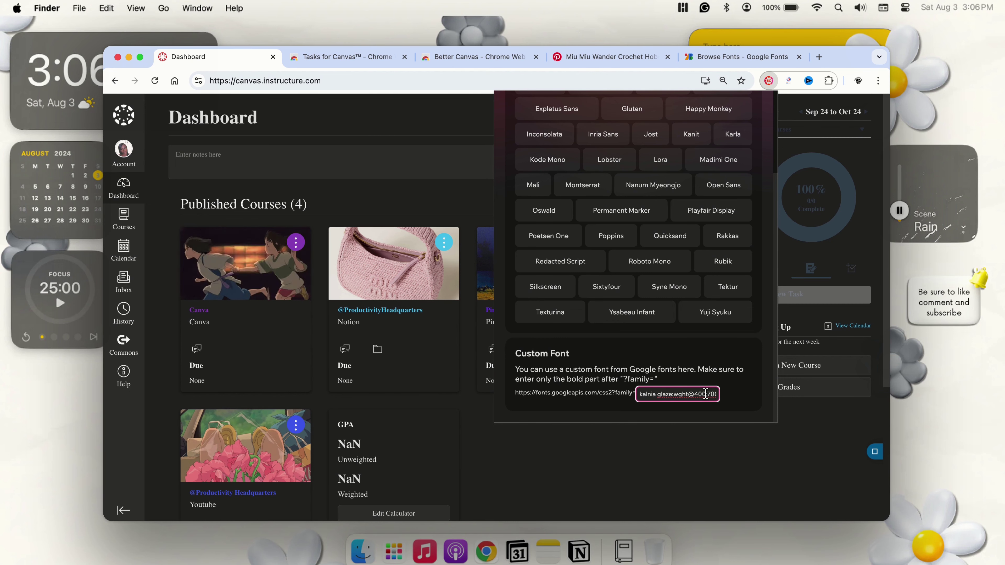
pyautogui.scroll(5, 708, 308)
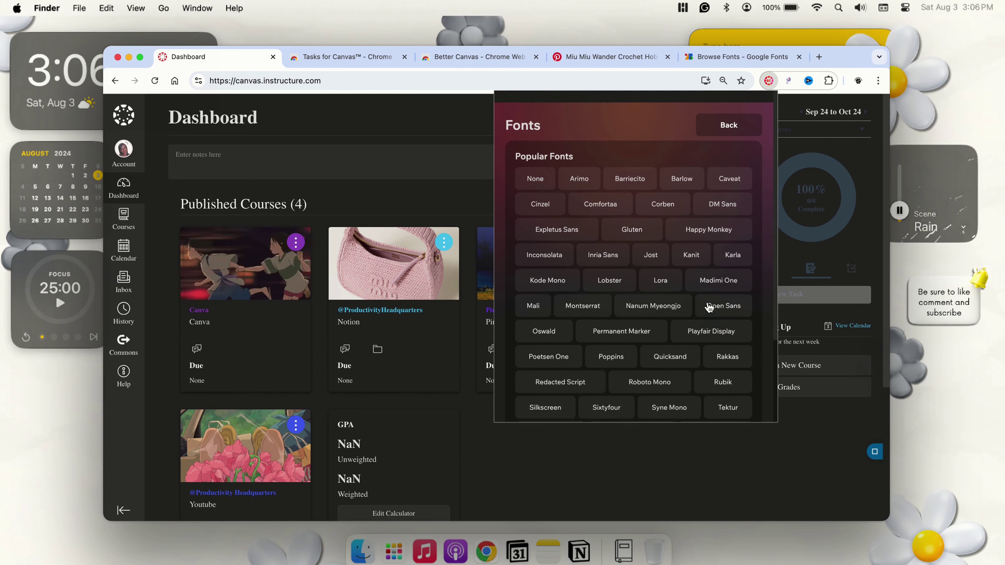
pyautogui.click(731, 115)
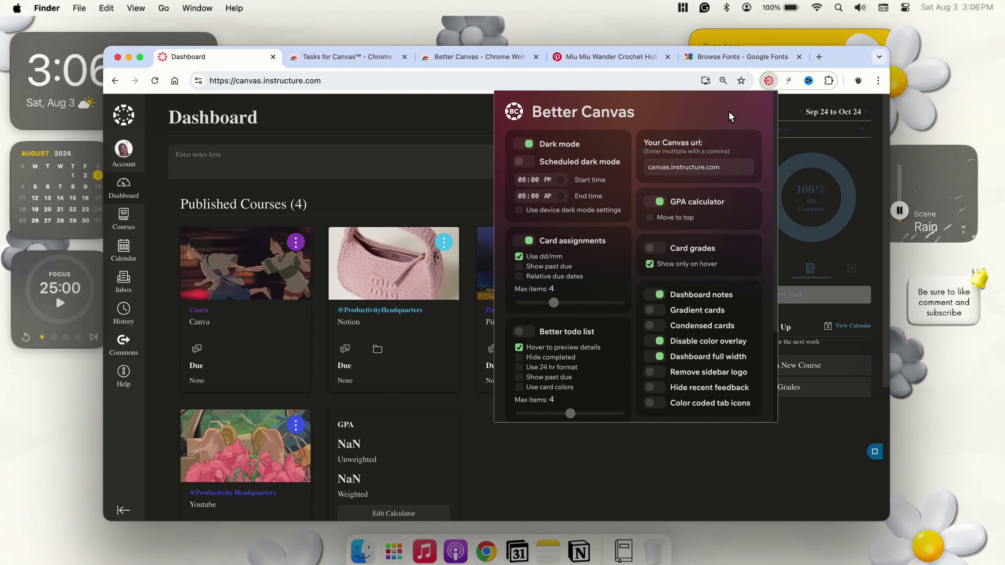
# - Open the Better Canvas themes and try the user-made AnimalCrossing theme on the dashboard
pyautogui.scroll(-5, 711, 224)
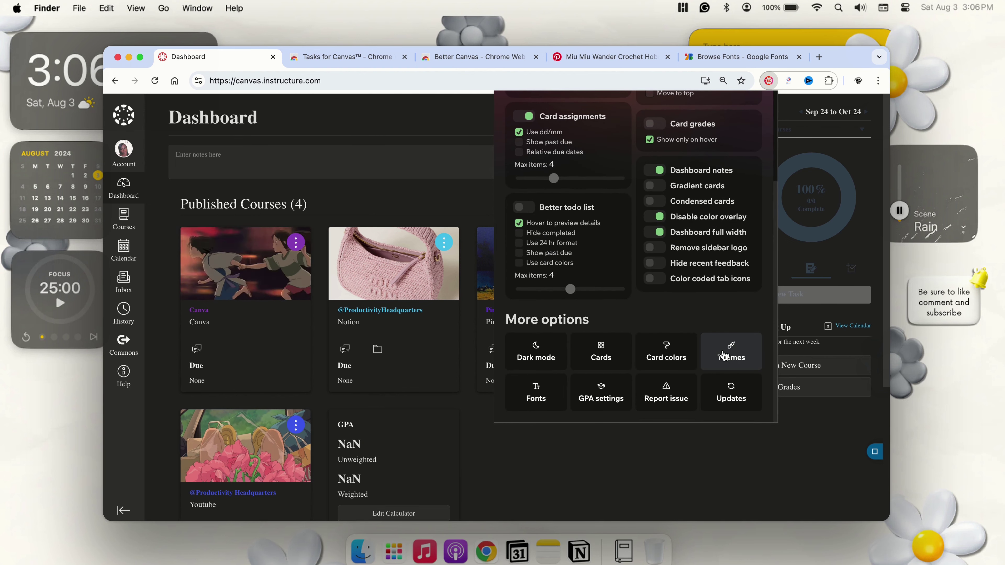
pyautogui.click(722, 355)
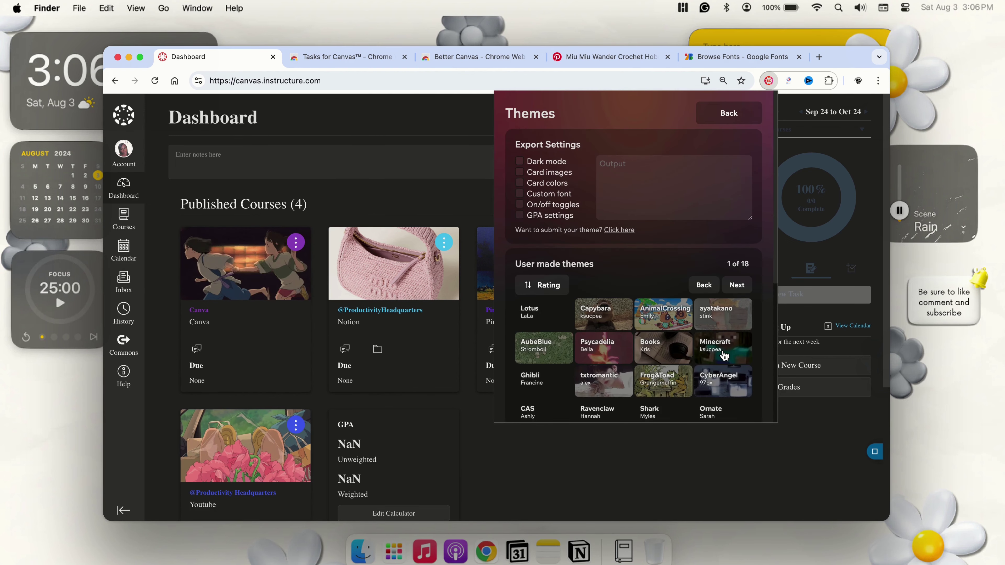
pyautogui.scroll(-2, 724, 355)
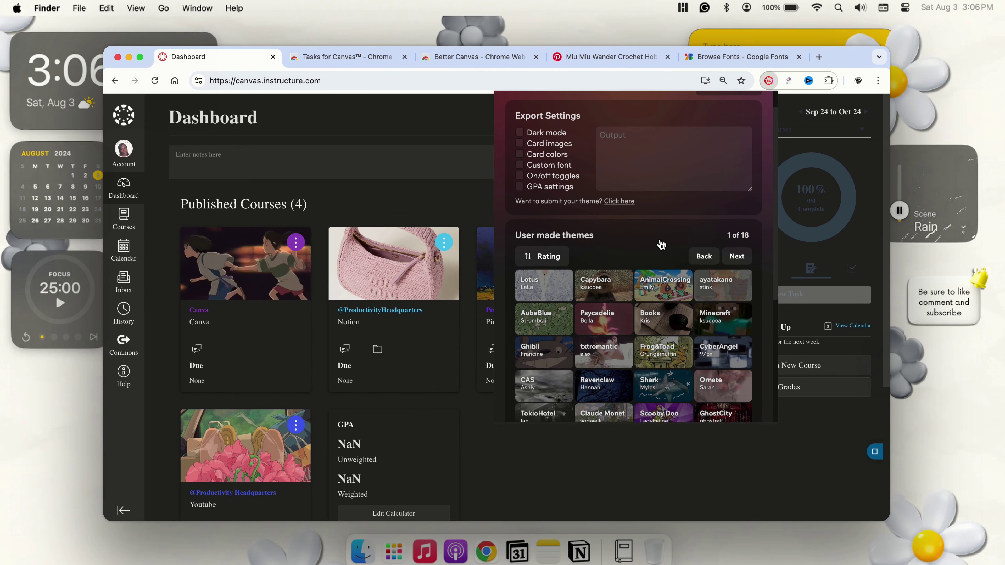
pyautogui.click(670, 286)
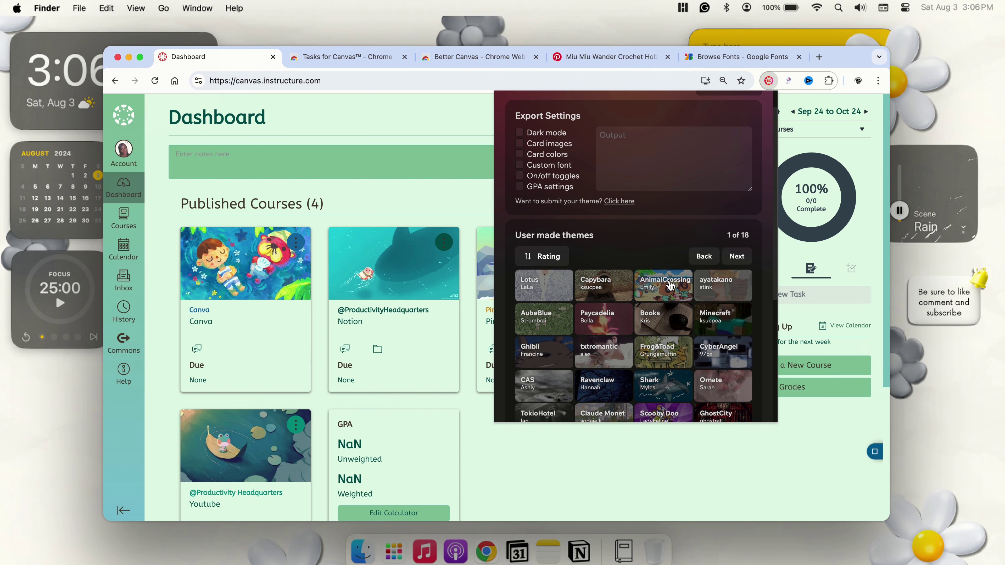
# - Look through the rest of the first page of user-made themes and try the WaraWara theme
pyautogui.scroll(2, 670, 286)
pyautogui.scroll(-4, 672, 297)
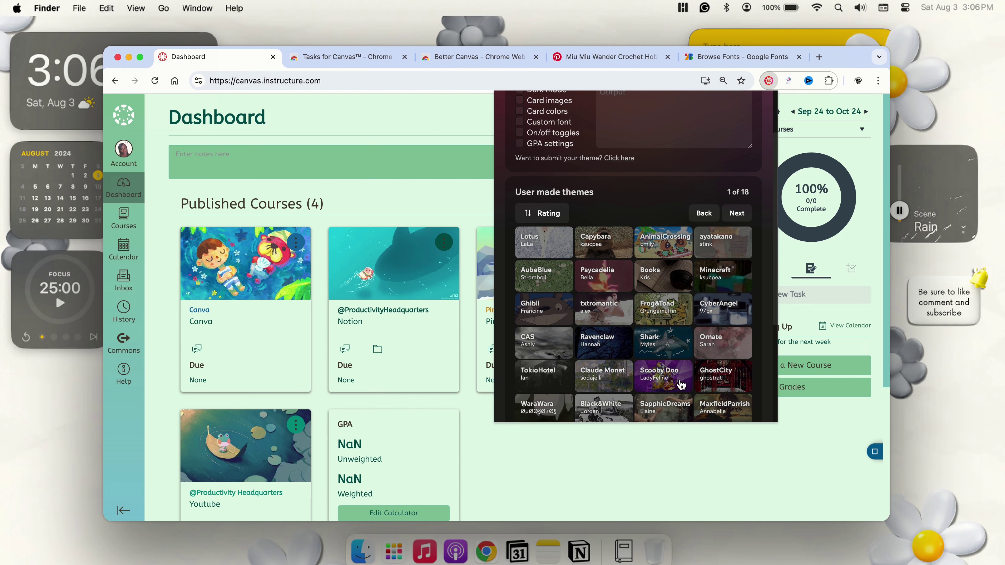
pyautogui.scroll(-3, 605, 394)
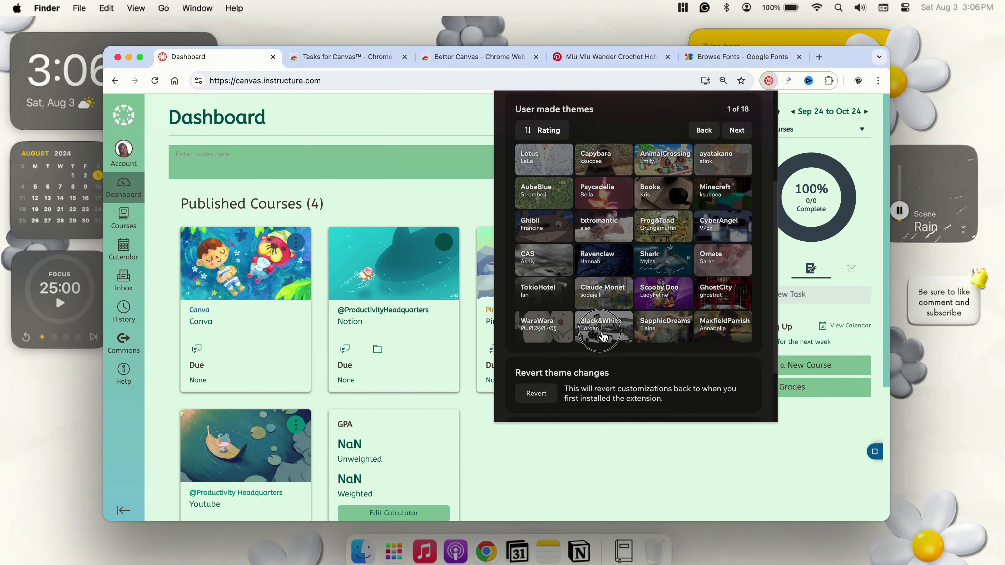
pyautogui.click(556, 324)
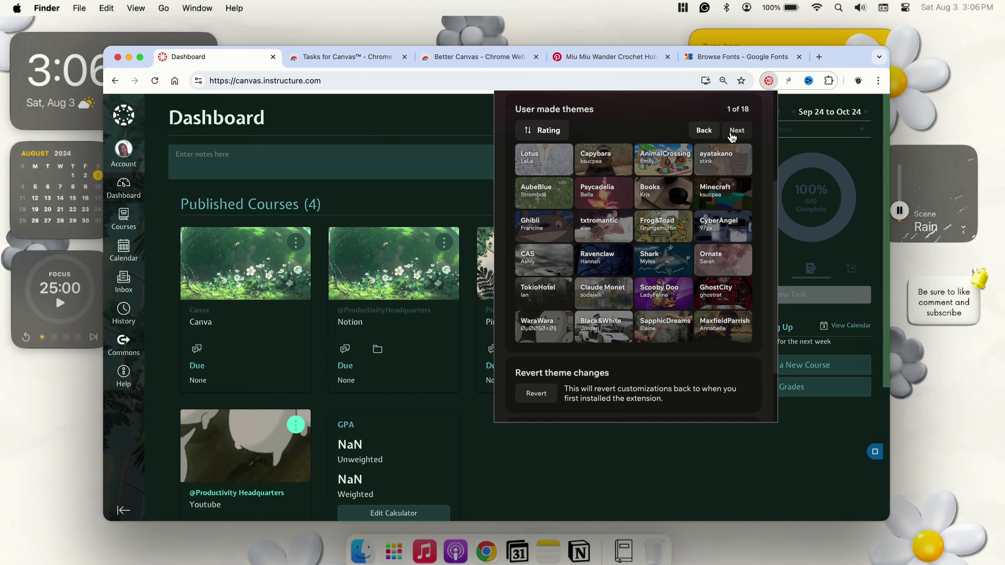
# - Try the AdvTime, Cybercore and PastelGreen themes from the second page of user-made themes
pyautogui.click(731, 134)
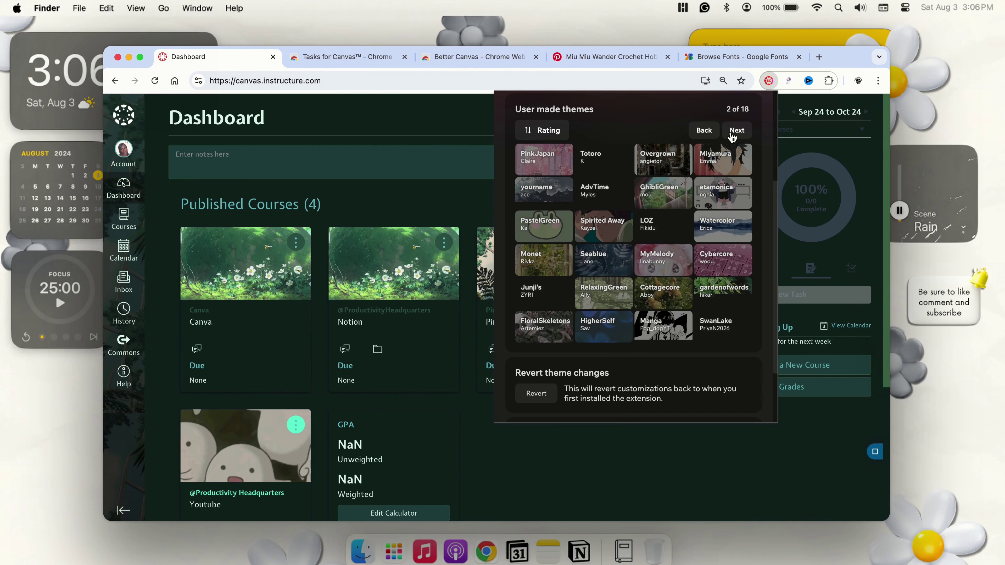
pyautogui.click(620, 197)
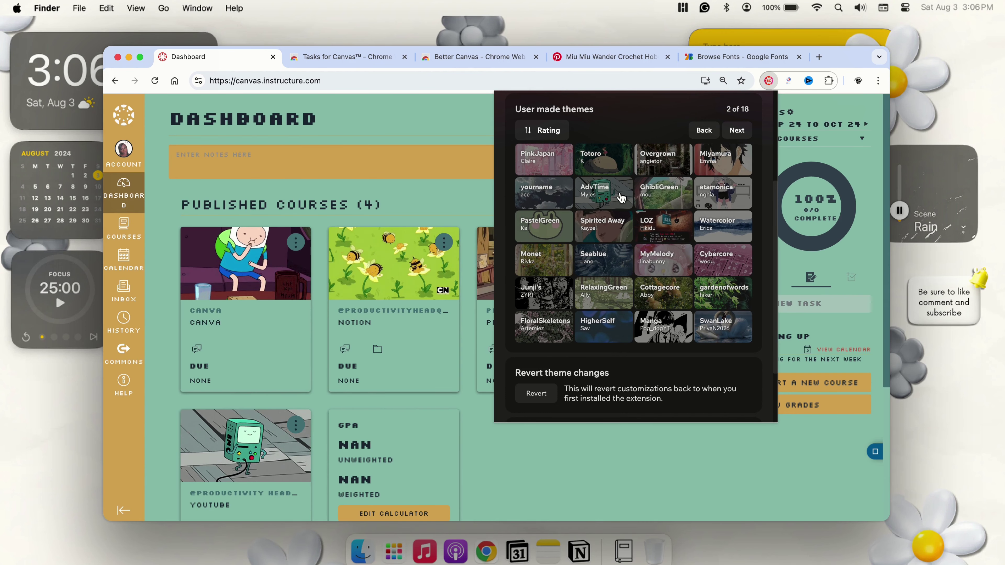
pyautogui.click(714, 257)
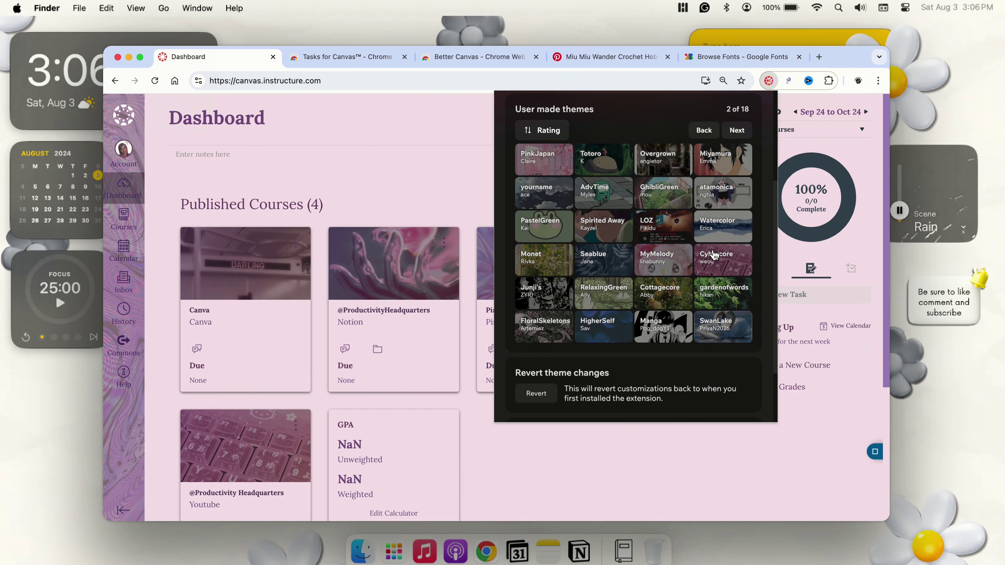
pyautogui.click(547, 235)
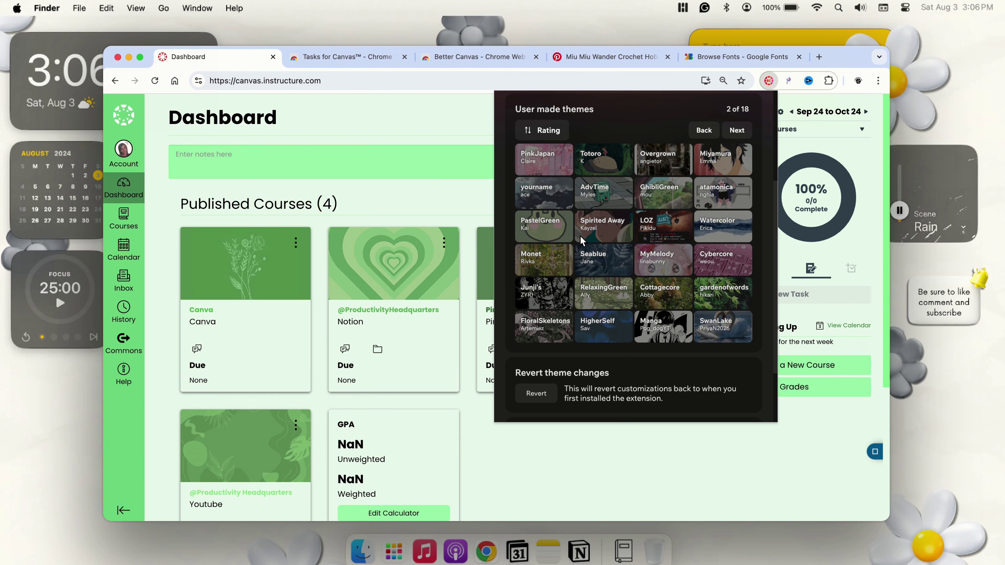
# - Apply the user-made Spirited Away theme to the dashboard and leave the themes settings
pyautogui.click(595, 232)
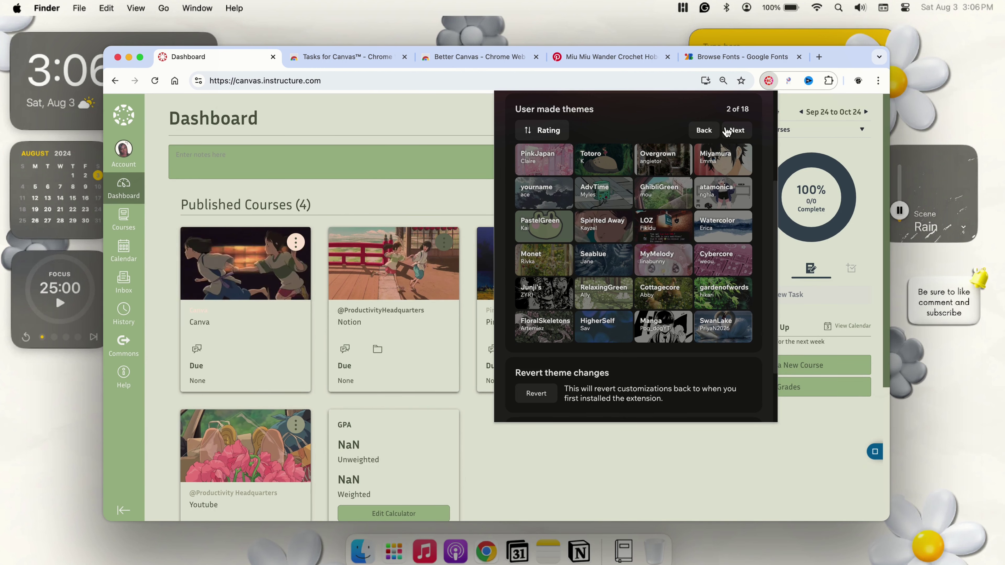
pyautogui.scroll(-2, 726, 132)
pyautogui.scroll(5, 727, 132)
pyautogui.click(731, 114)
# - Set the custom Google font in the Better Canvas Fonts settings to outfit:wght@400;700
pyautogui.scroll(-4, 598, 276)
pyautogui.click(537, 407)
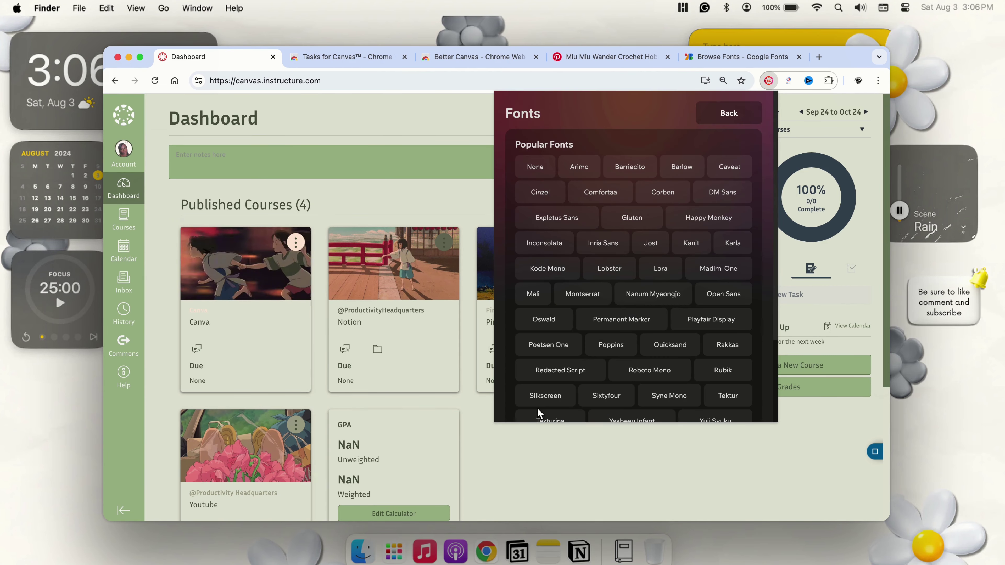
pyautogui.scroll(-5, 636, 392)
pyautogui.click(639, 394)
pyautogui.write('outfit:wght@400;700')
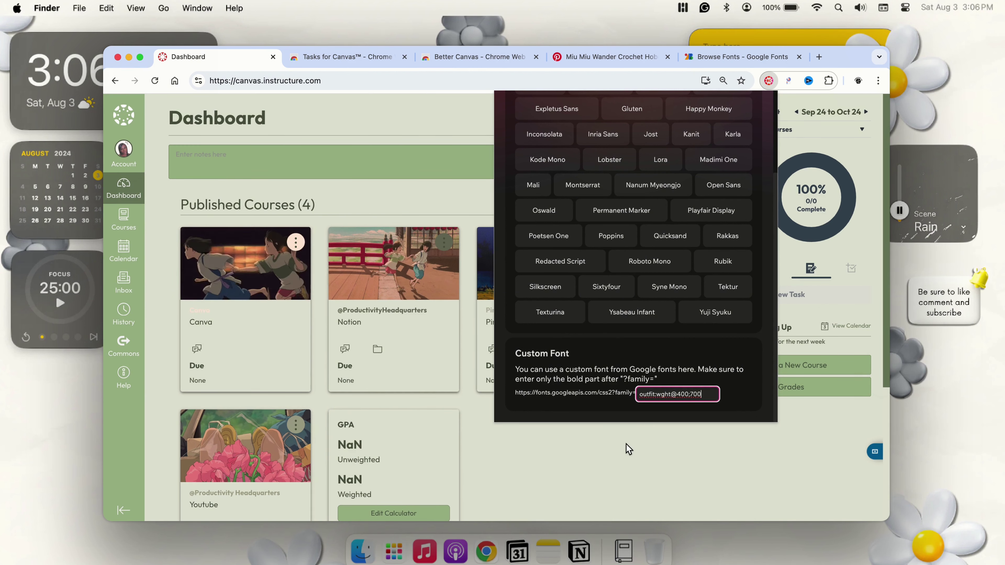
# - Close the Better Canvas settings and the browser tabs for the Pinterest pin and Google Fonts
pyautogui.click(623, 462)
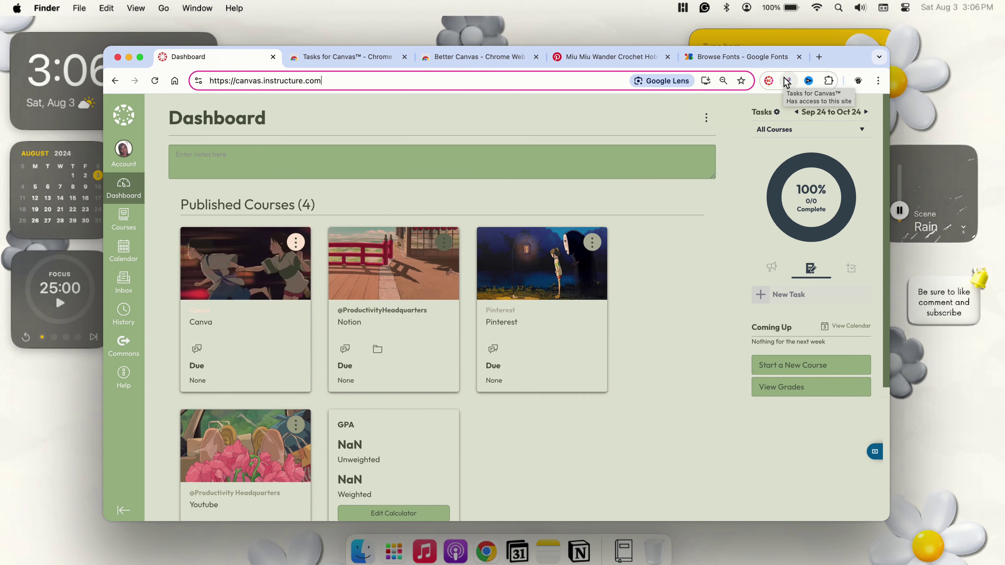
pyautogui.click(667, 57)
pyautogui.click(666, 57)
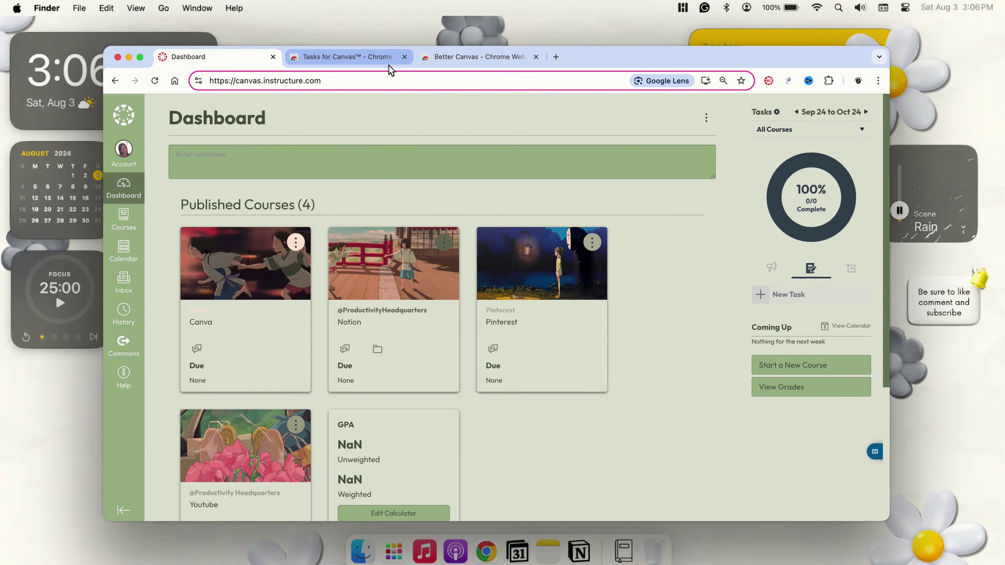
# - Look through the Tasks for Canvas extension's message and all of its settings, and return to the Canvas dashboard
pyautogui.click(787, 81)
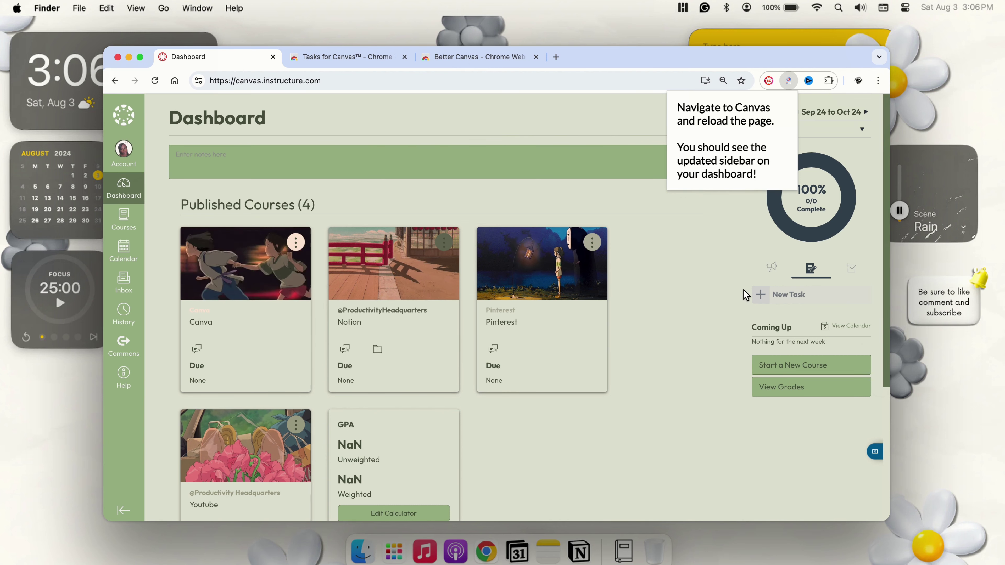
pyautogui.click(810, 217)
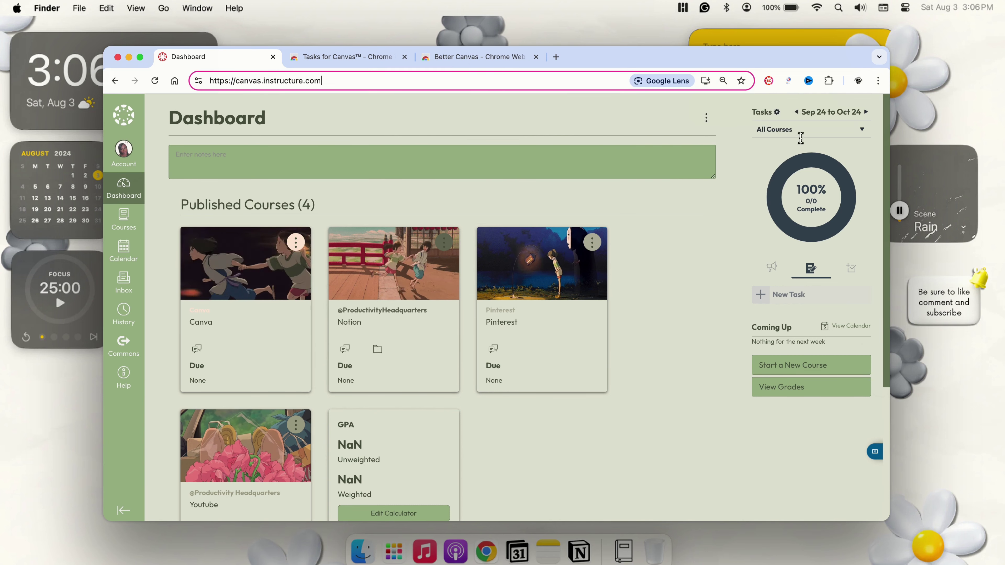
pyautogui.click(777, 113)
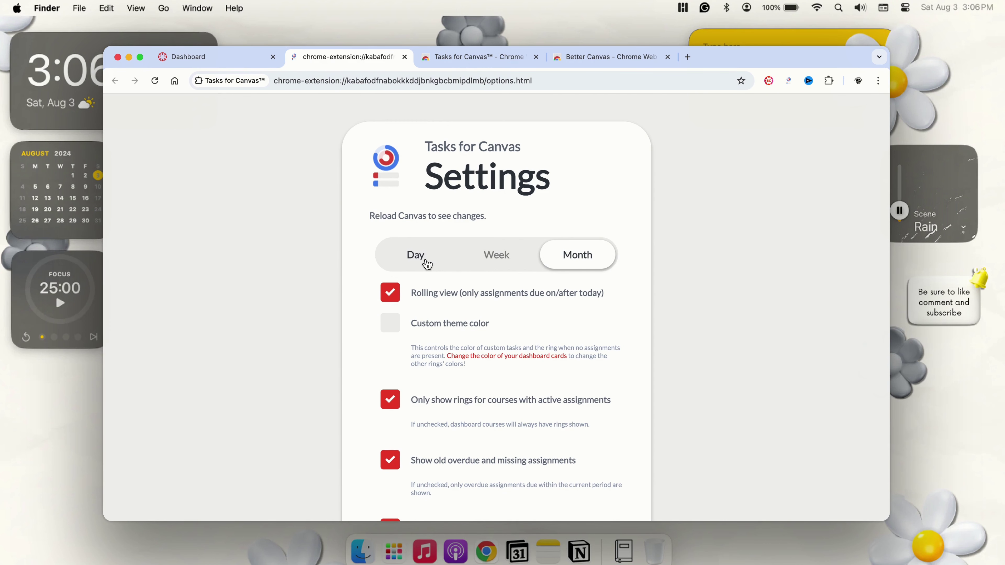
pyautogui.scroll(-2, 427, 264)
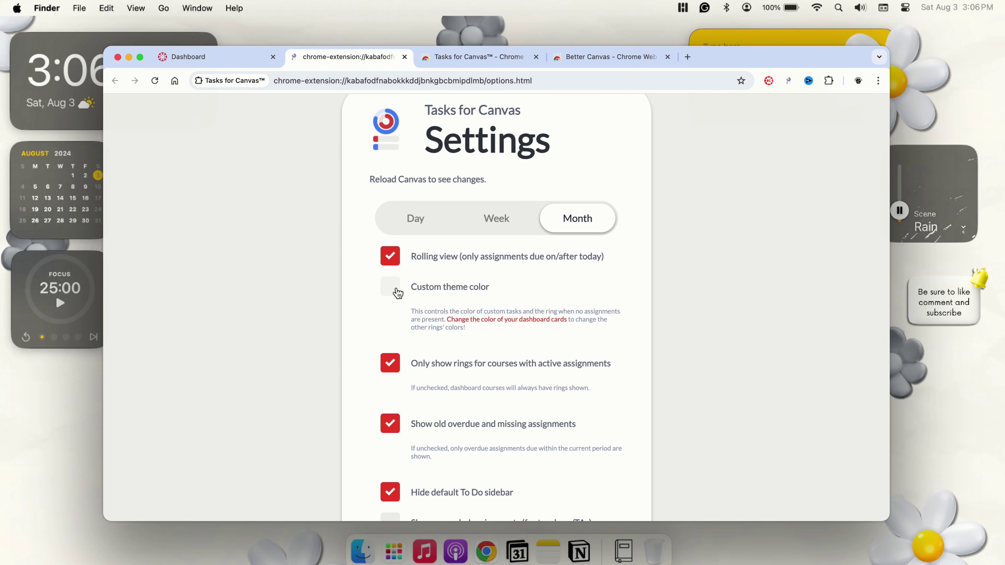
pyautogui.scroll(-6, 397, 293)
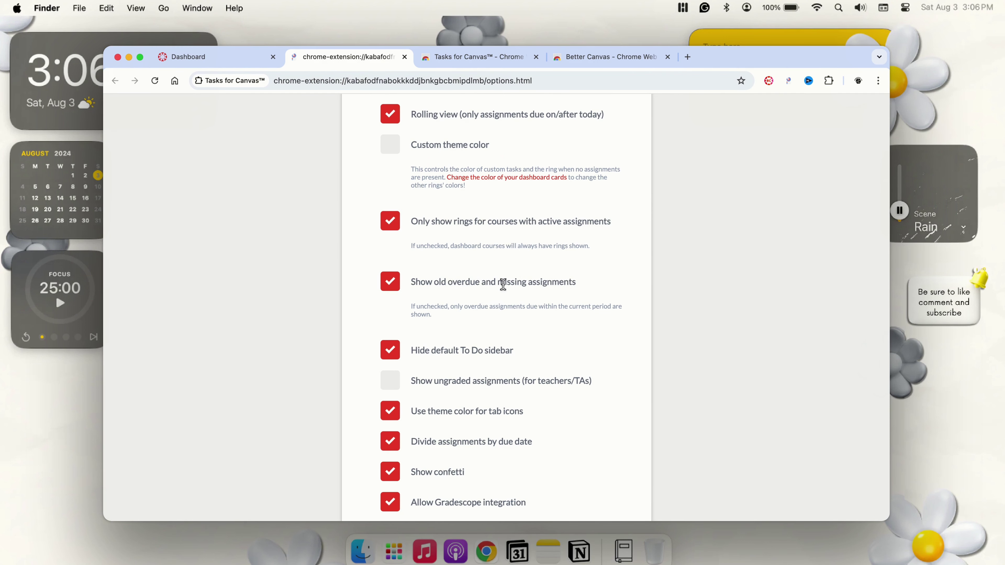
pyautogui.scroll(-4, 489, 306)
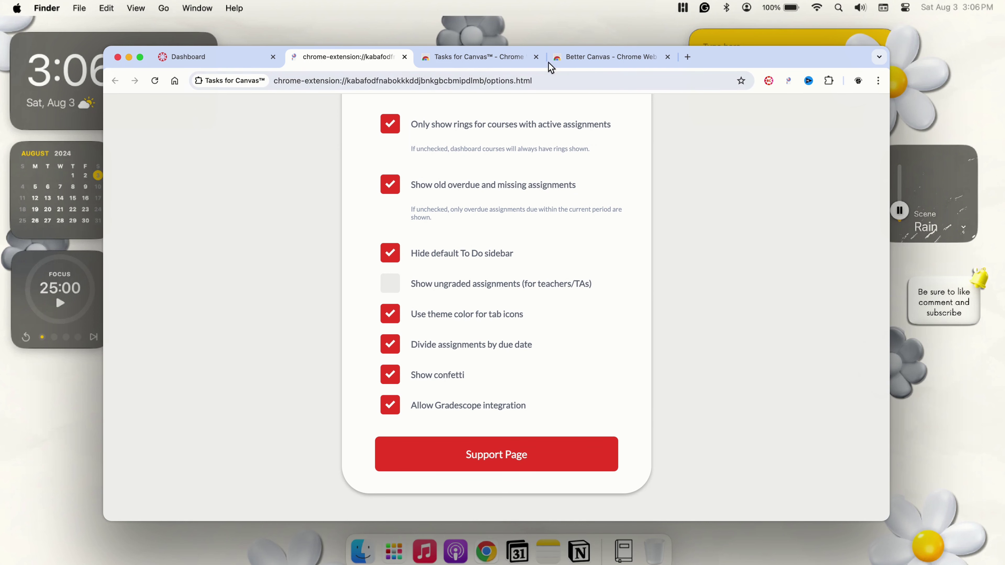
pyautogui.click(257, 60)
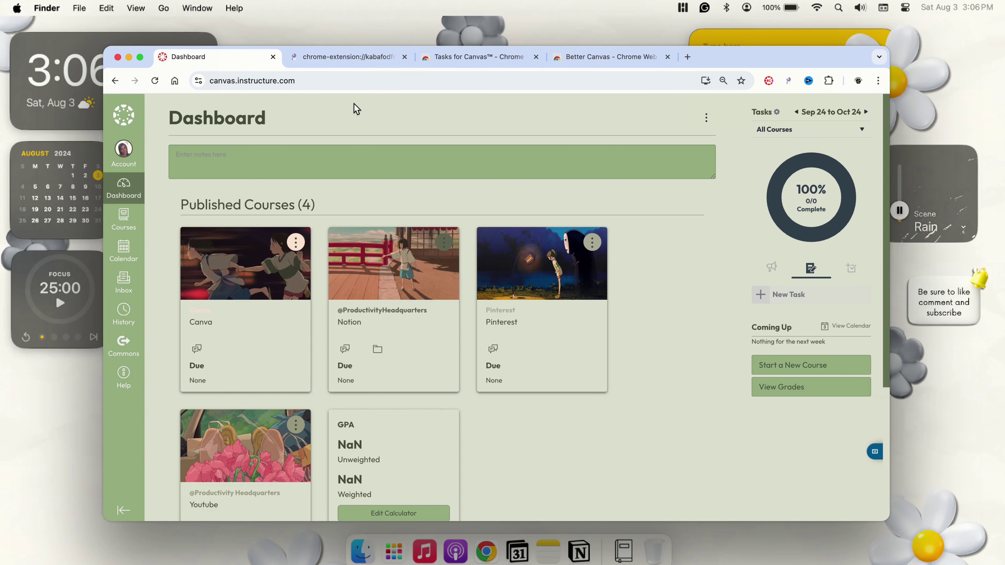
# - Add a task titled Record Youtube Video for the YouTube course to the dashboard's task list
pyautogui.click(760, 295)
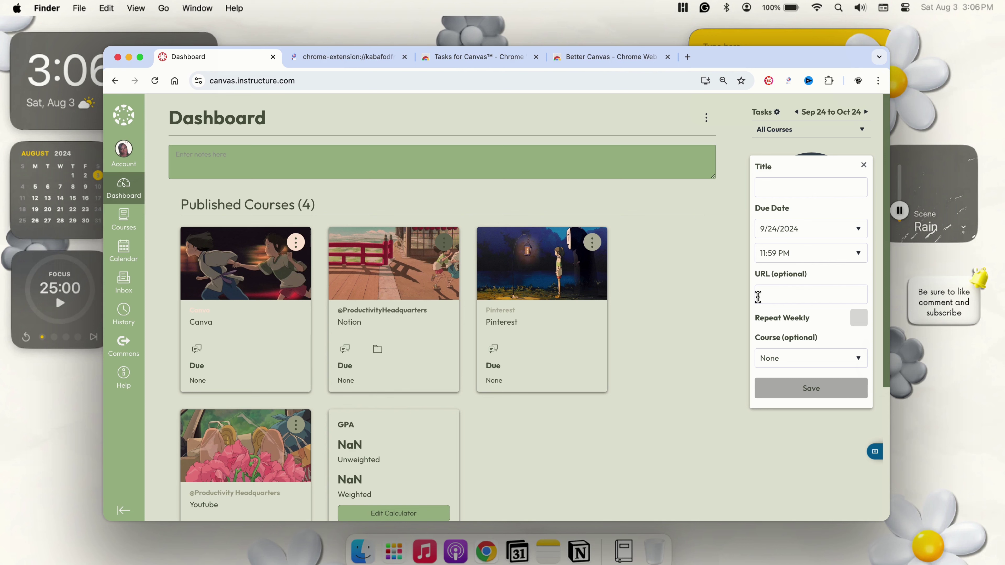
pyautogui.click(788, 188)
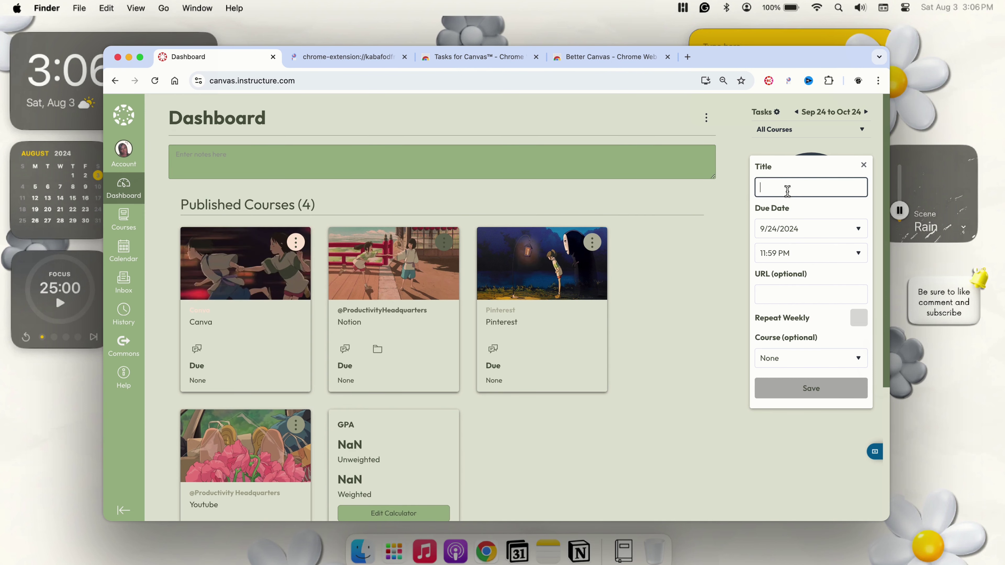
pyautogui.write('Record Youtub')
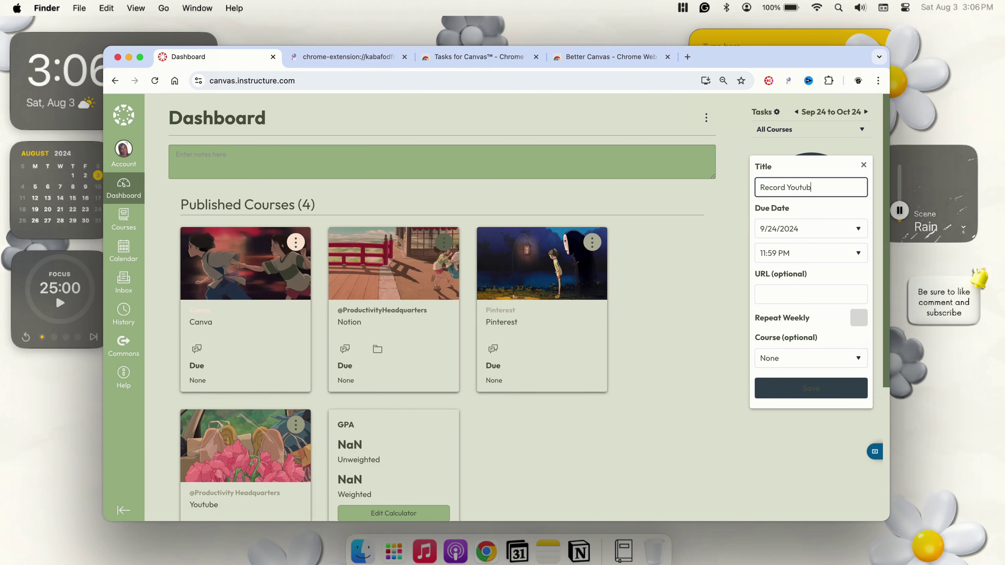
pyautogui.write('e Video')
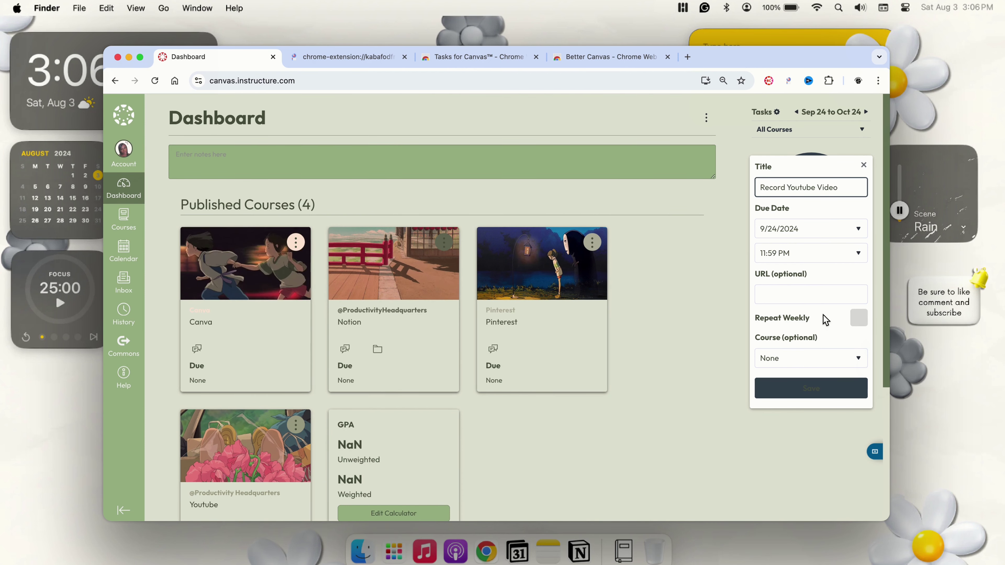
pyautogui.click(823, 352)
pyautogui.click(823, 353)
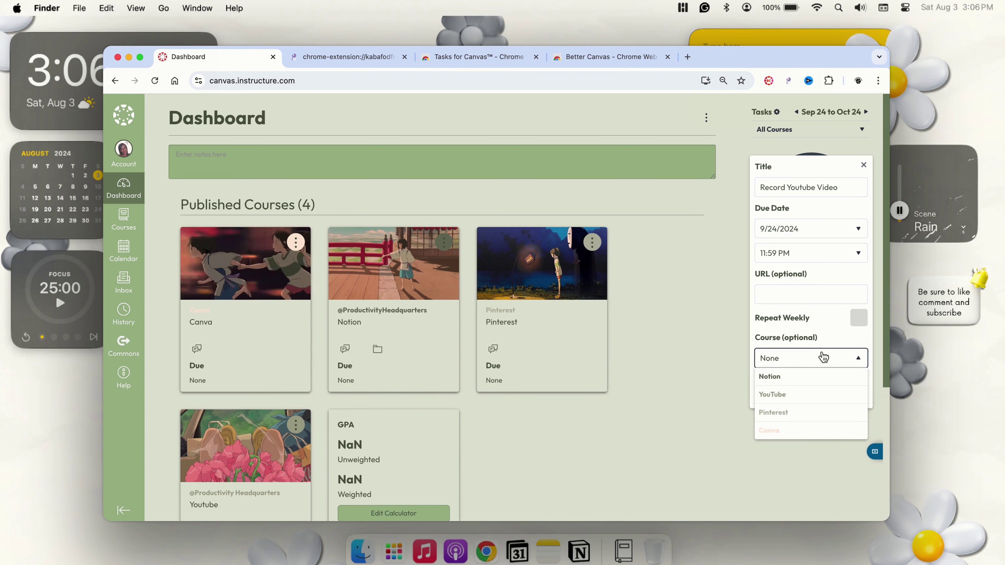
pyautogui.click(817, 398)
pyautogui.click(817, 392)
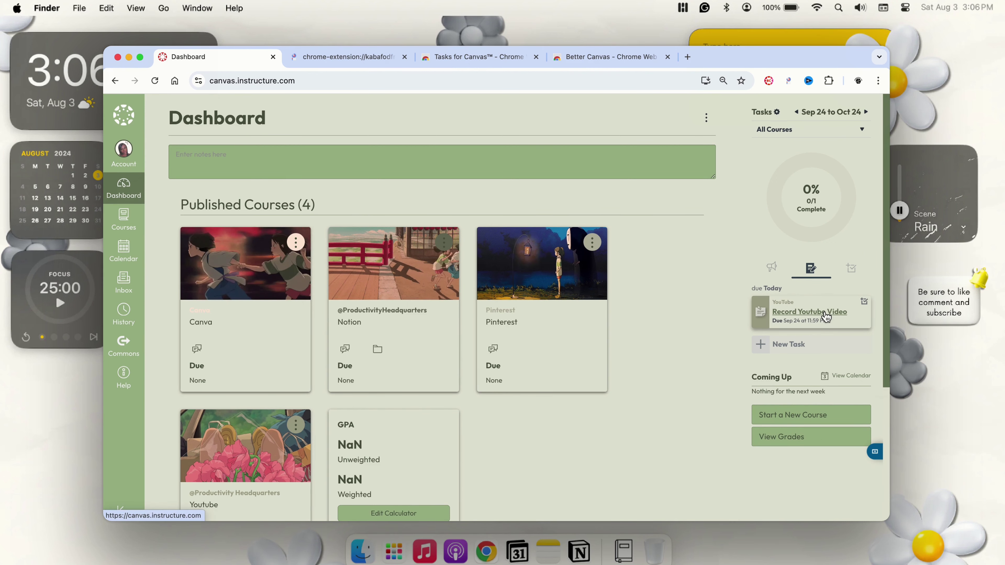
# - Add a task titled Plan Video for the Notion course
pyautogui.click(809, 345)
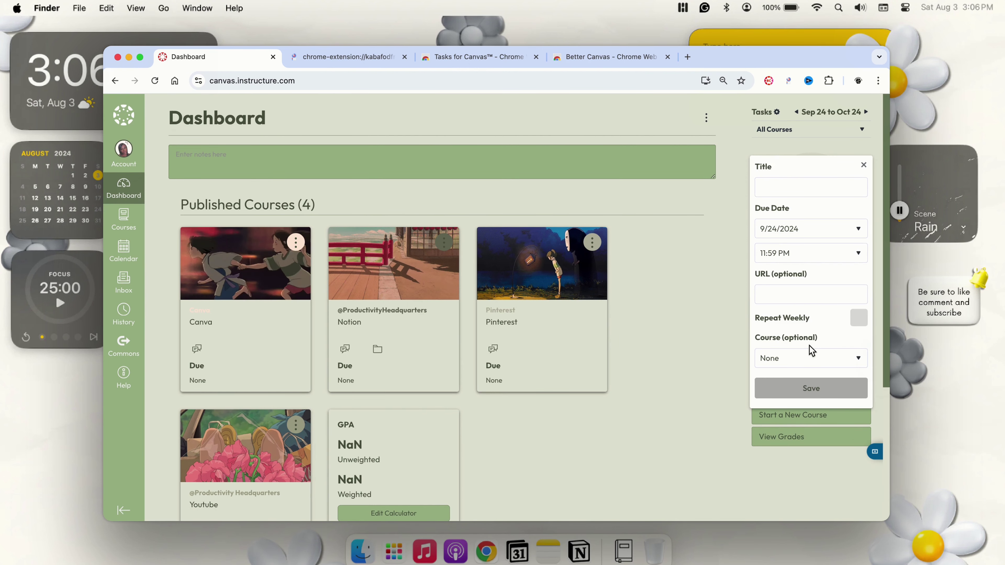
pyautogui.click(822, 189)
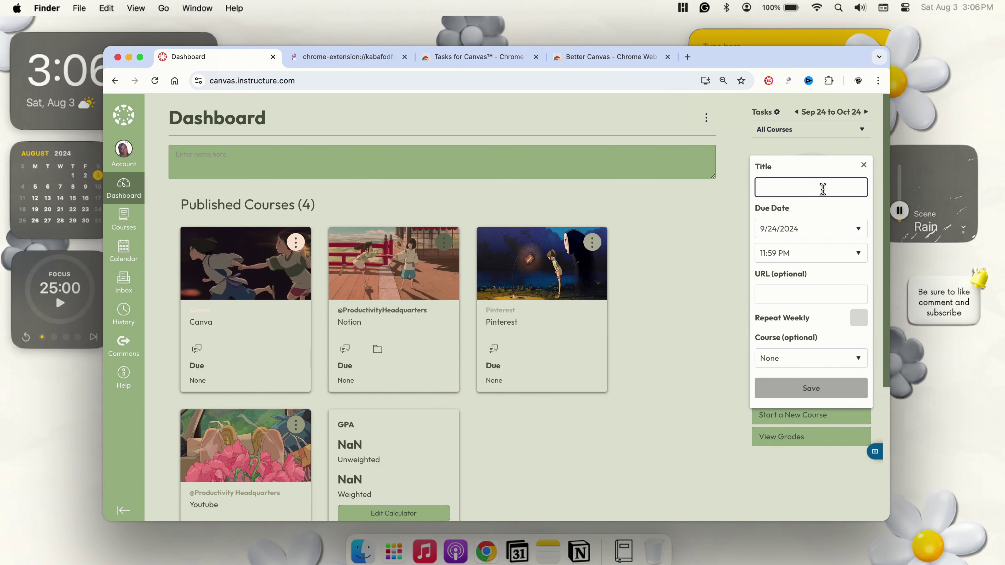
pyautogui.write('Plan Video')
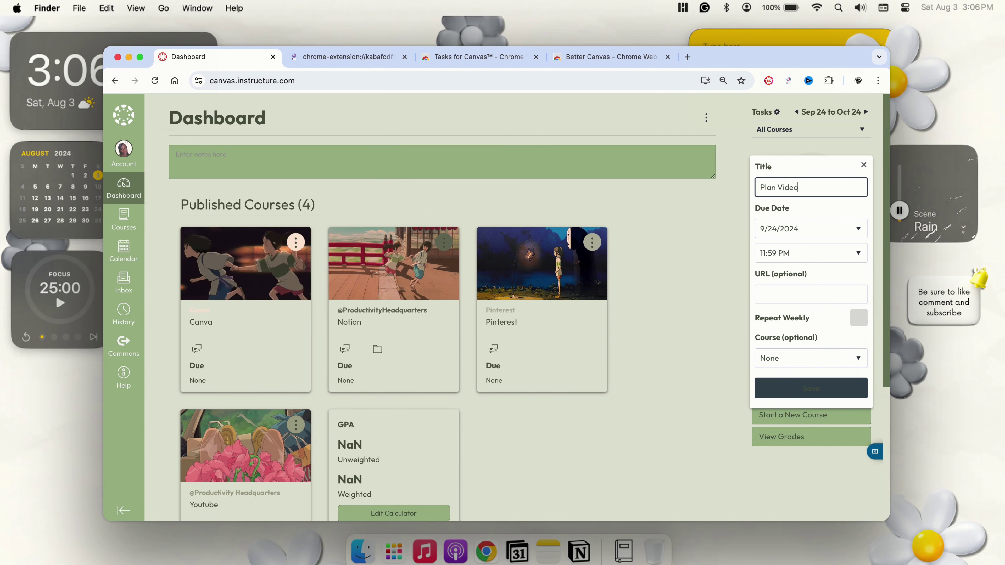
pyautogui.click(803, 358)
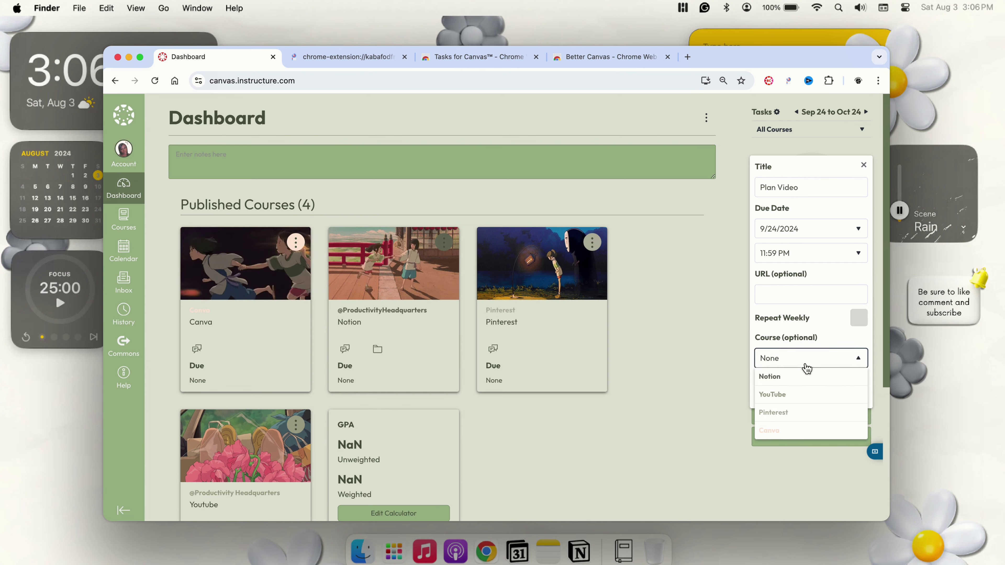
pyautogui.click(804, 393)
pyautogui.click(802, 387)
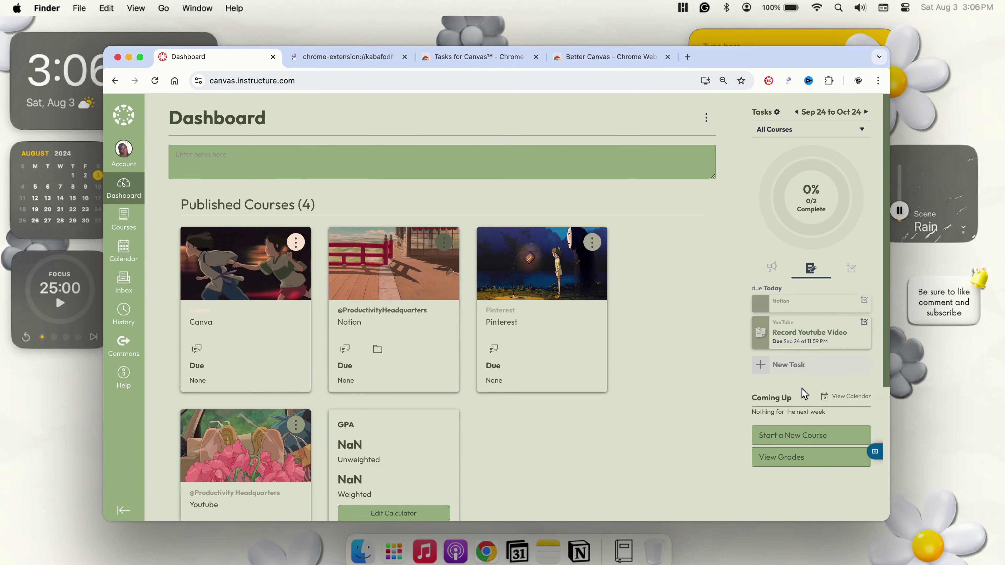
# - Add a task titled Learn How to Create a Board for the Pinterest course
pyautogui.click(777, 378)
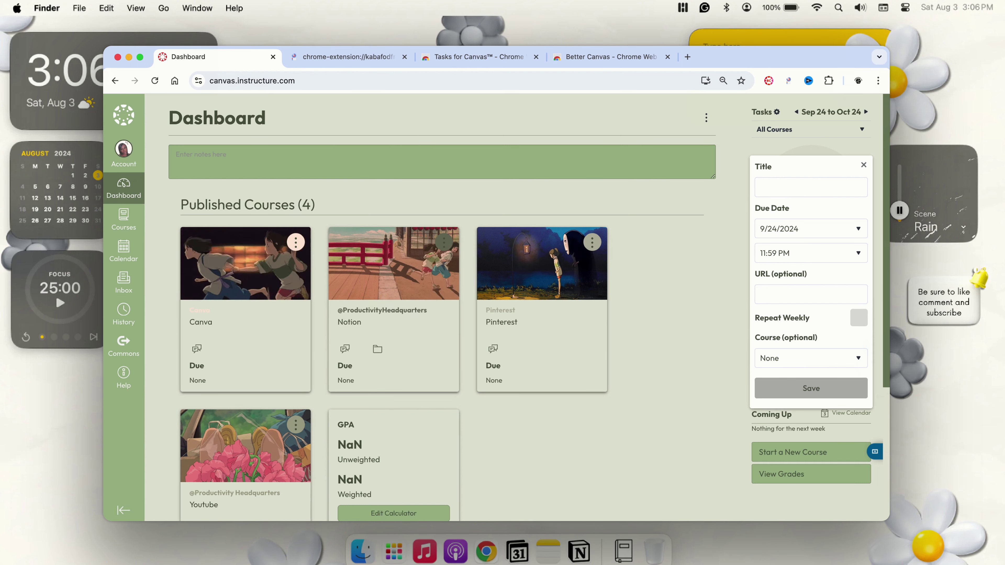
pyautogui.click(816, 194)
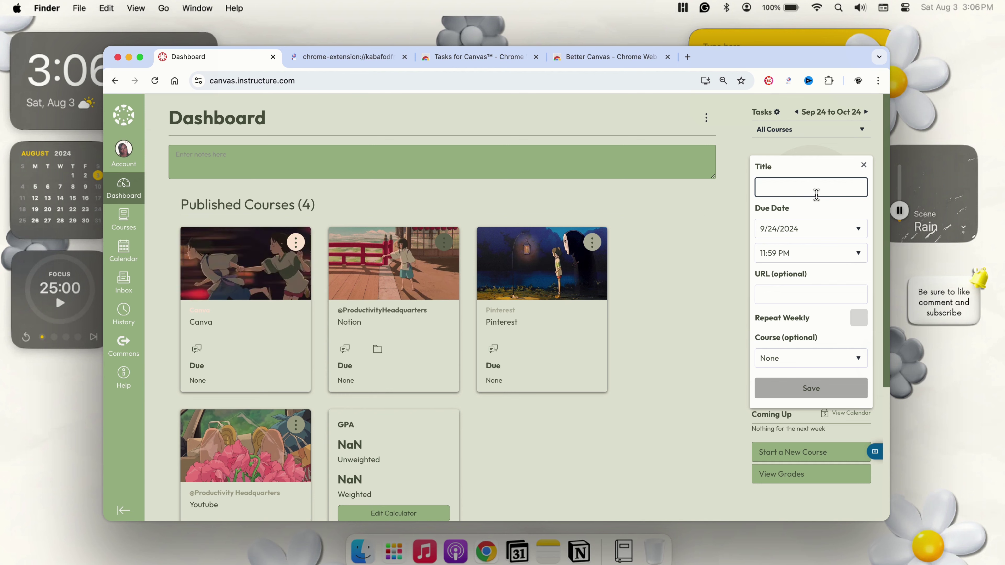
pyautogui.write('Leanr')
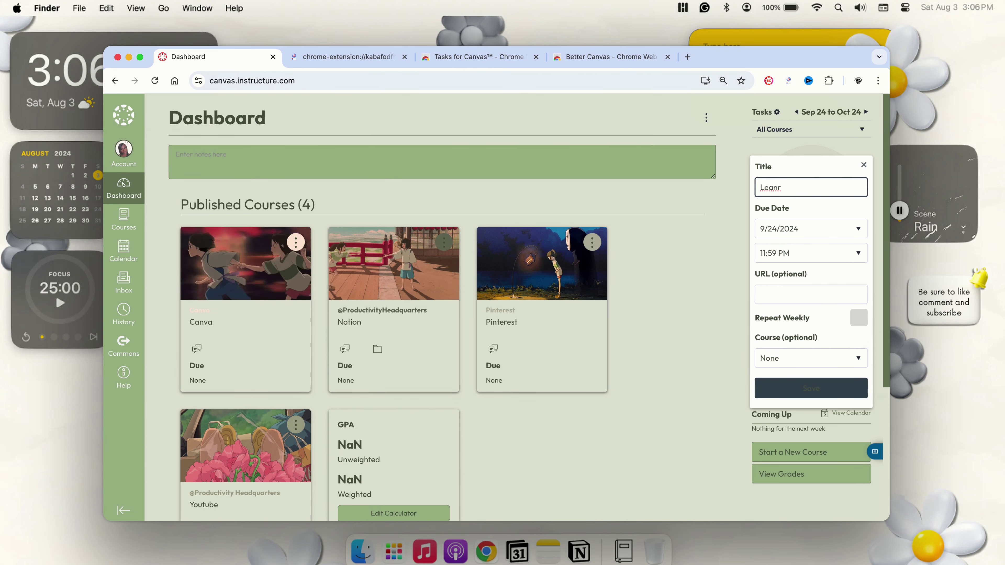
pyautogui.press('BackSpace')
pyautogui.press('BackSpace')
pyautogui.write('n')
pyautogui.press('BackSpace')
pyautogui.write('r')
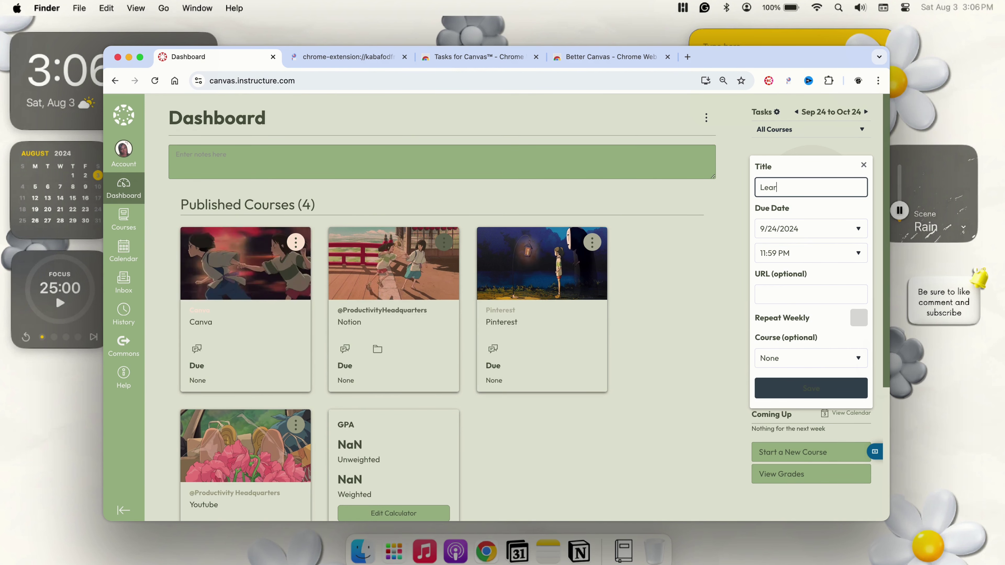
pyautogui.write('n How ')
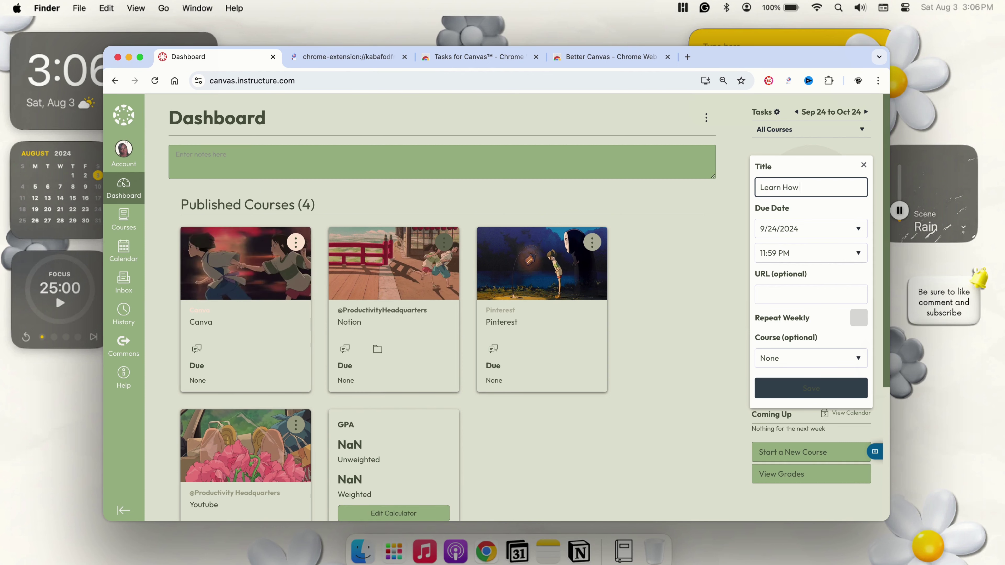
pyautogui.write('to c')
pyautogui.press('BackSpace')
pyautogui.press('BackSpace')
pyautogui.press('BackSpace')
pyautogui.press('BackSpace')
pyautogui.press('BackSpace')
pyautogui.press('BackSpace')
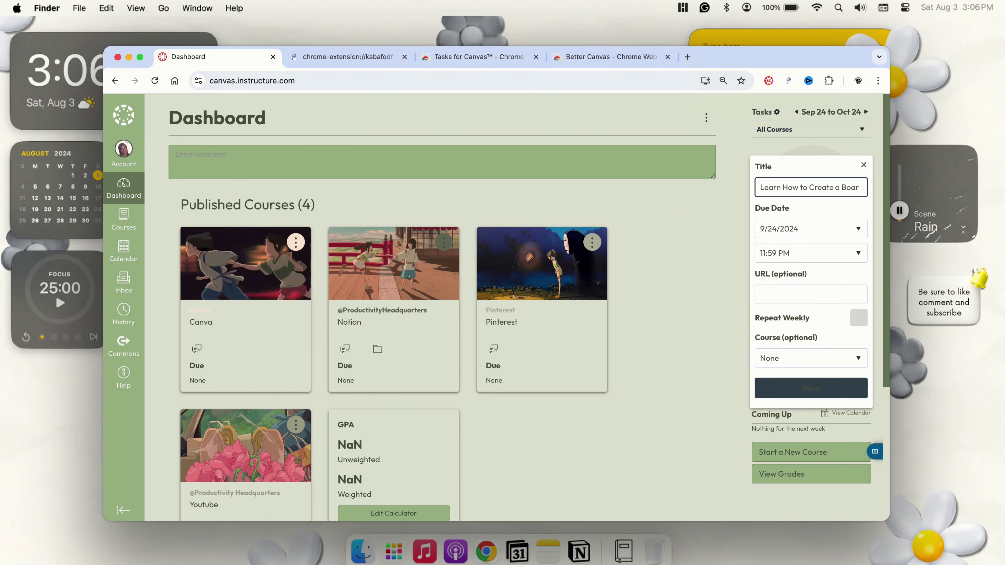
pyautogui.click(821, 356)
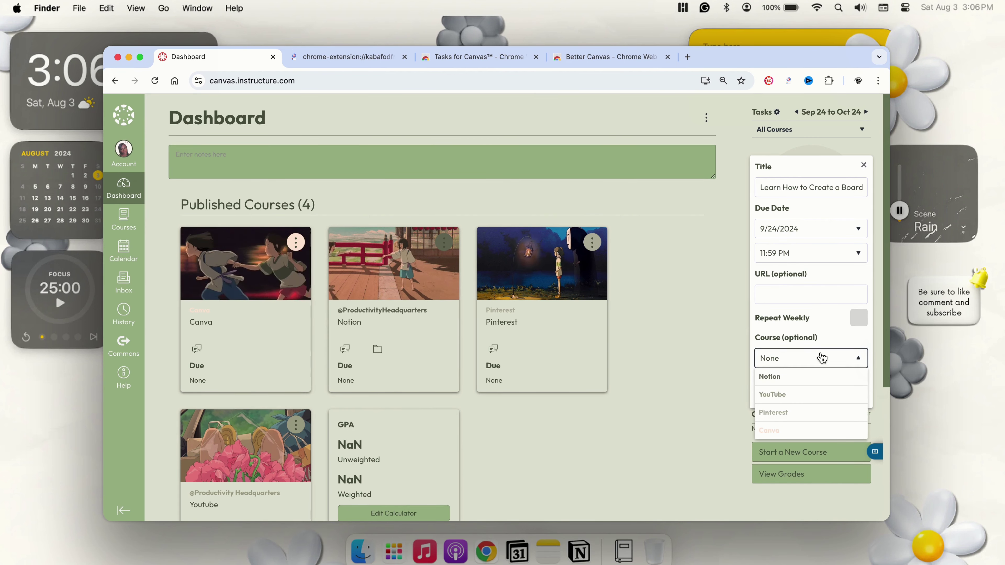
pyautogui.click(813, 411)
pyautogui.click(819, 390)
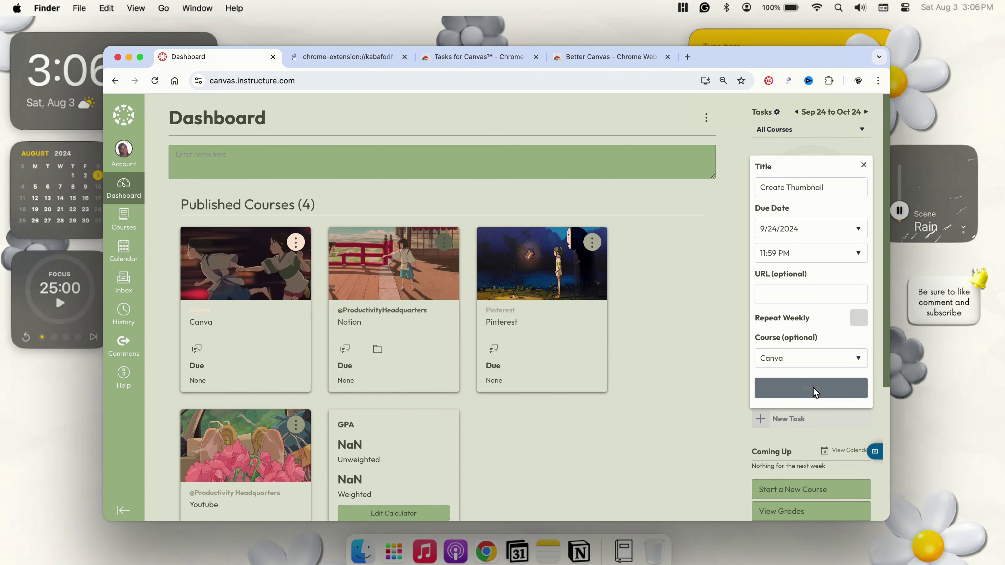
# - Save the new Create Thumbnail task for the Canva course
pyautogui.click(815, 389)
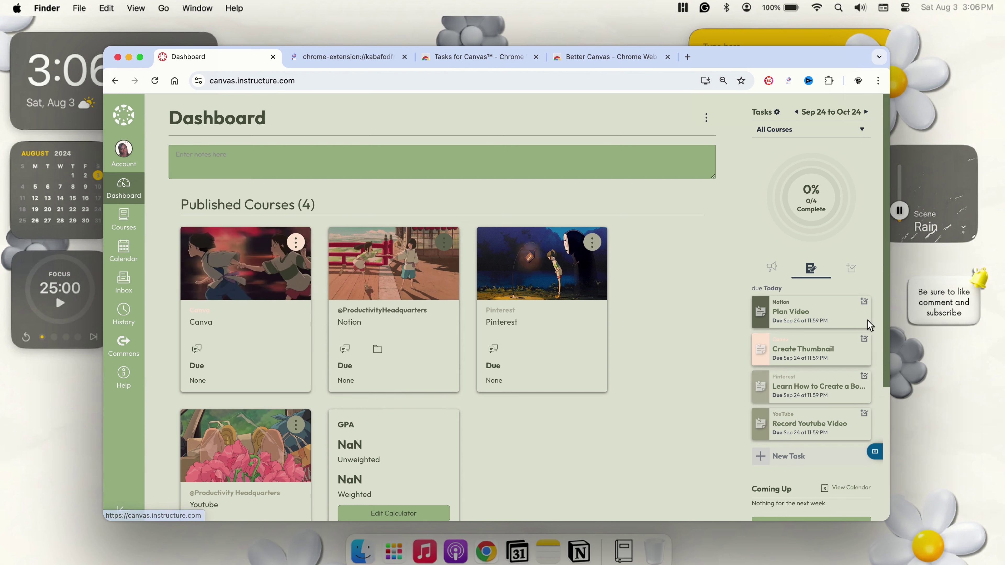
# - Mark the Create Thumbnail, Plan Video and Learn How to Create a Board tasks as complete
pyautogui.click(864, 336)
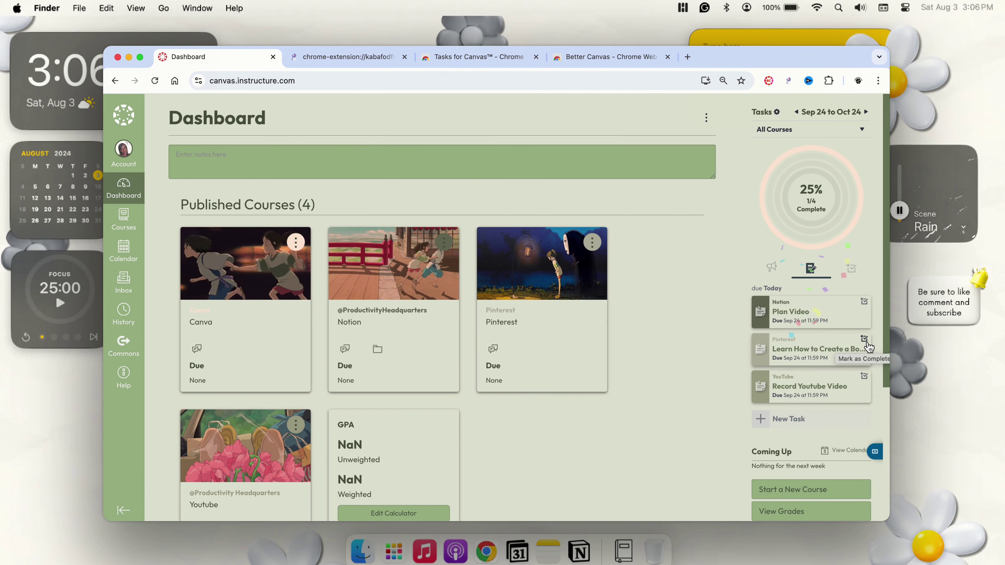
pyautogui.click(865, 304)
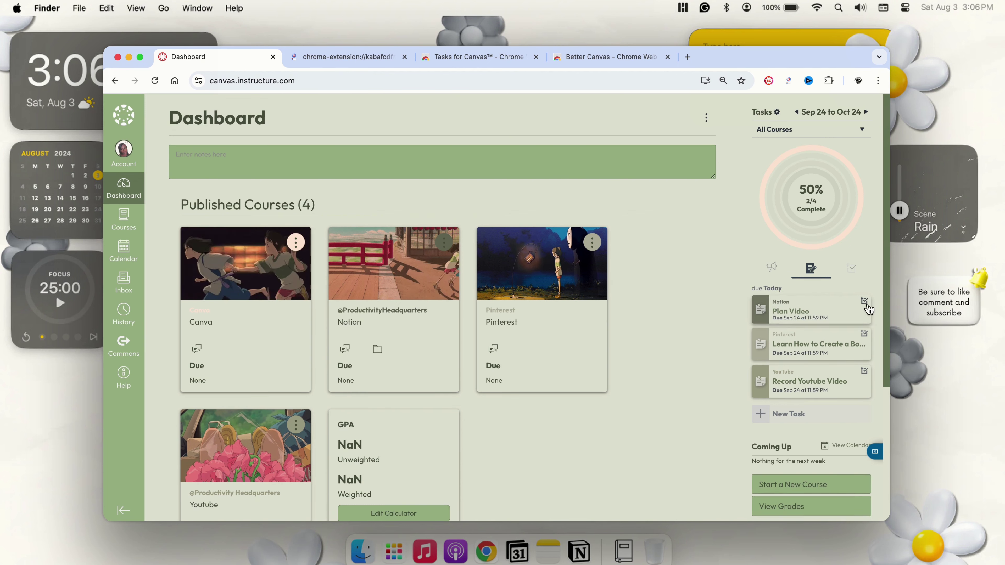
pyautogui.click(864, 304)
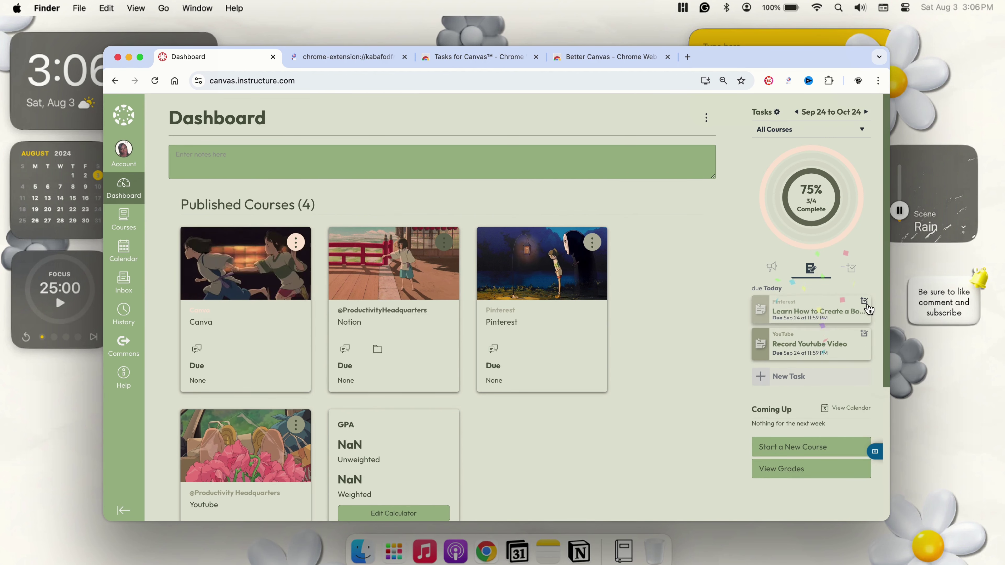